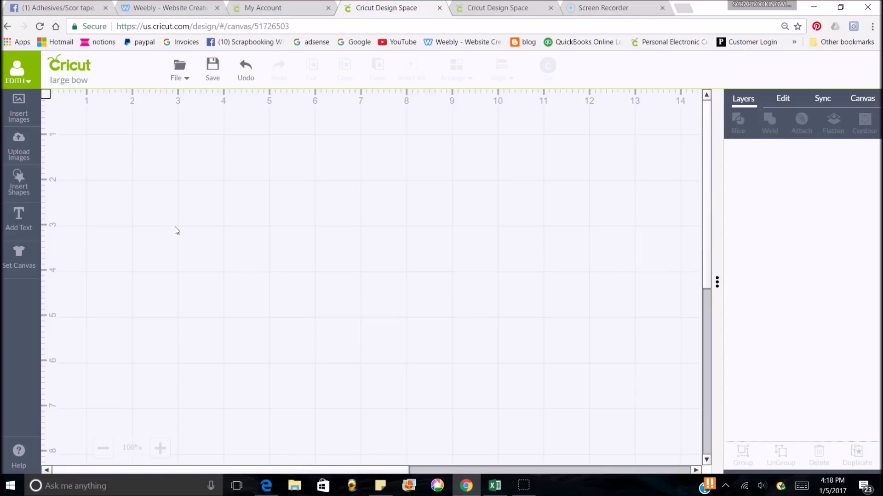
- Open the image library, browse the featured images and show the ownership, type and layer filters
click(131, 209)
click(137, 92)
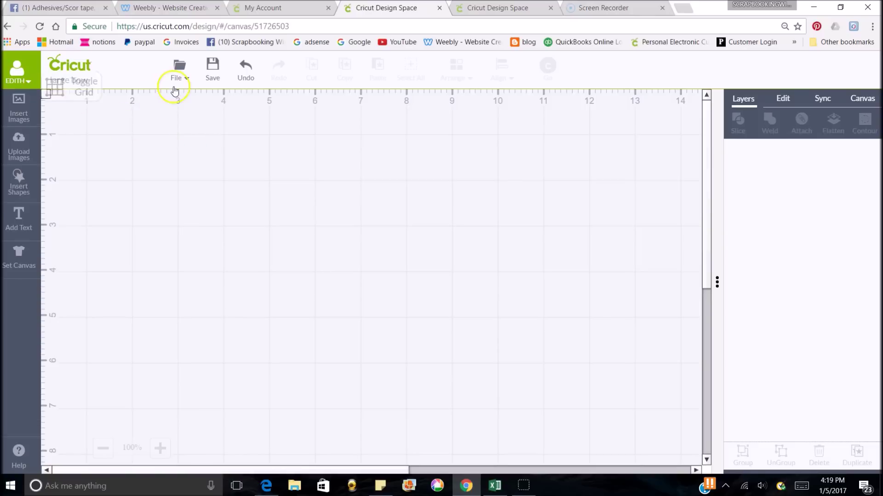
click(14, 108)
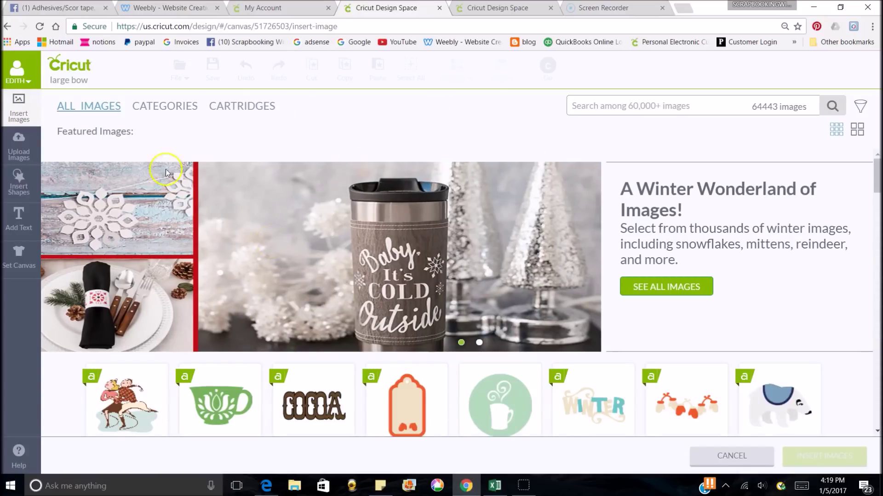
scroll(272, 274, down, 15)
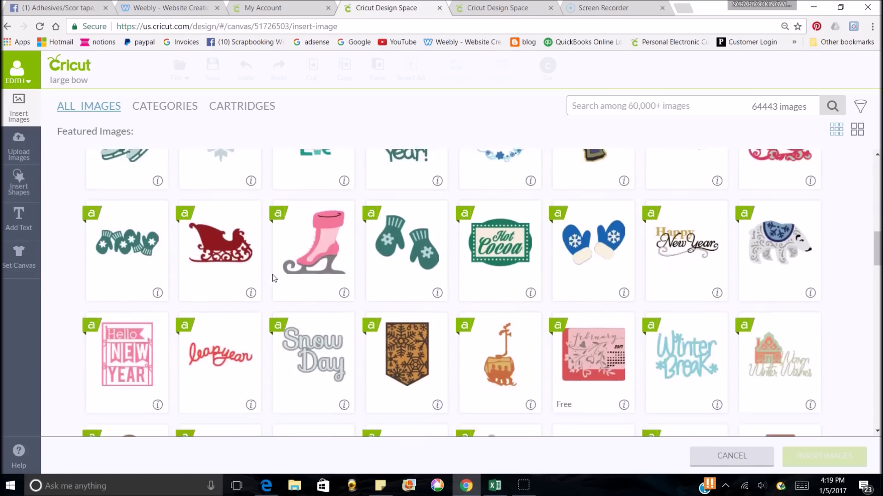
scroll(272, 274, down, 10)
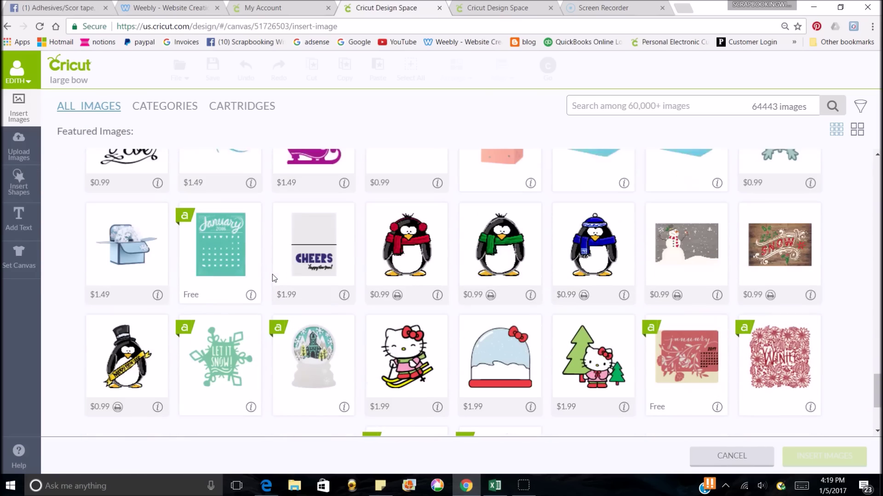
scroll(272, 274, down, 10)
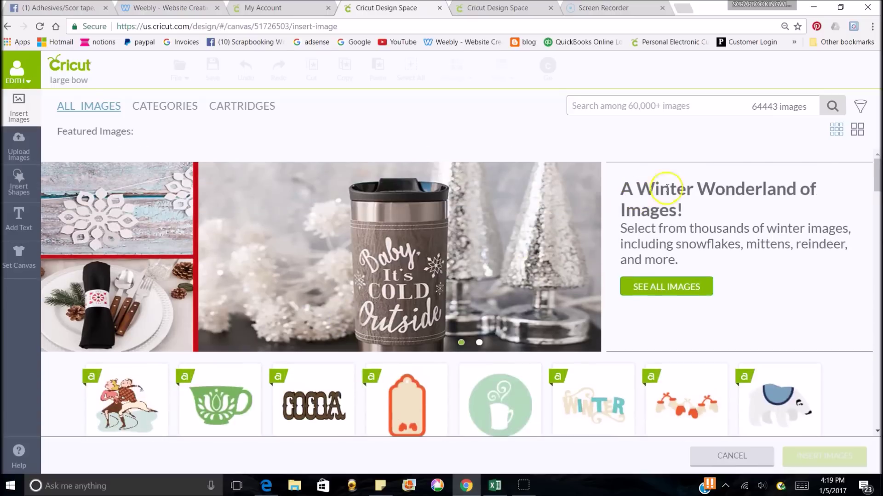
click(861, 106)
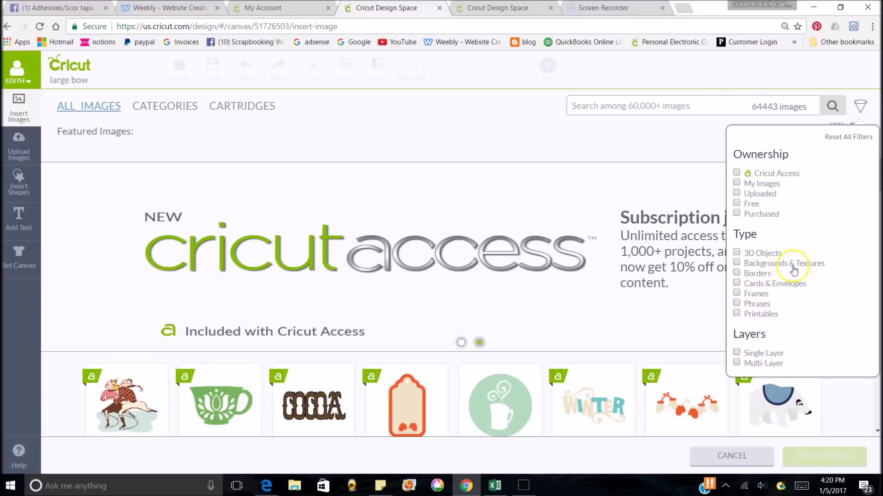
- Browse the image categories, view the Free this Week images and select the sports word collage
click(165, 110)
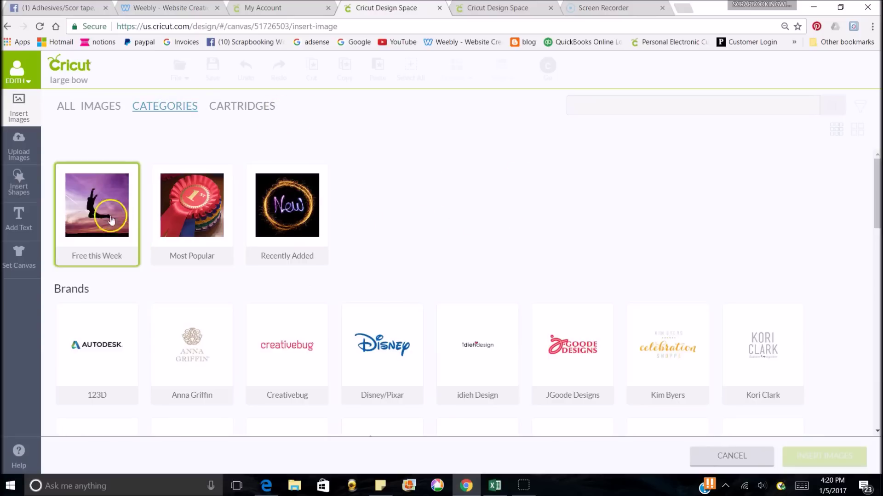
click(97, 220)
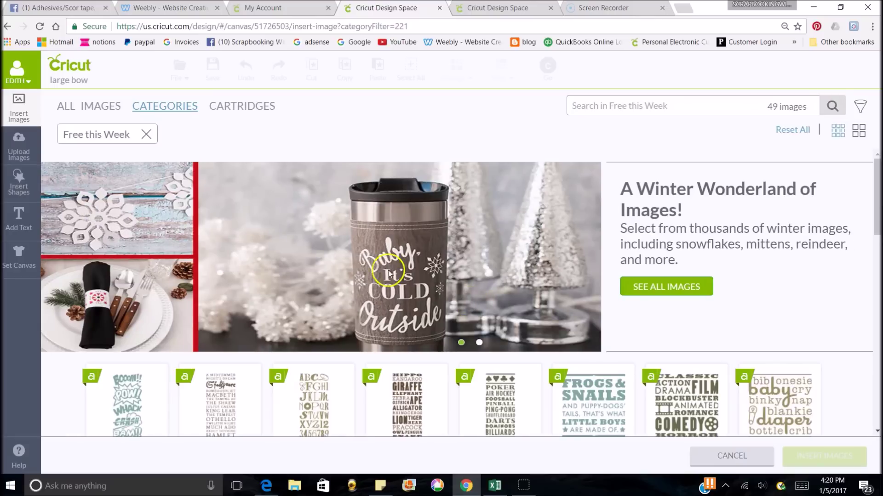
scroll(396, 276, down, 5)
scroll(162, 216, up, 1)
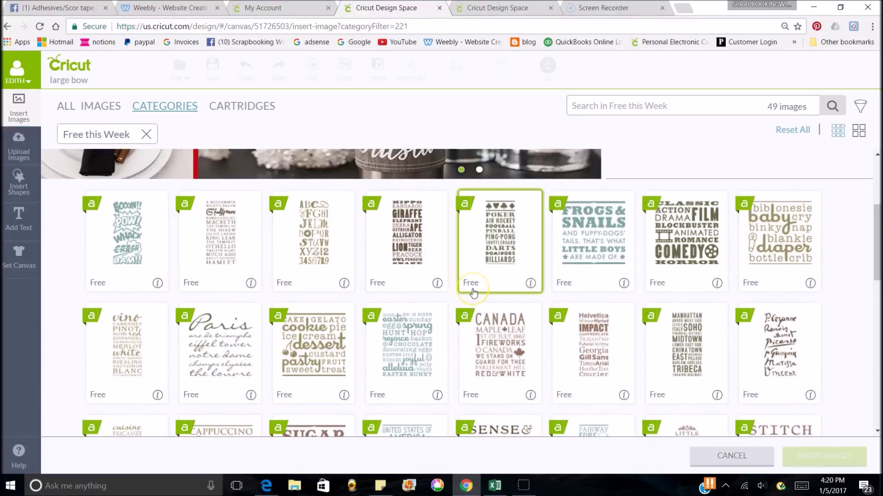
scroll(474, 293, down, 2)
scroll(473, 292, down, 5)
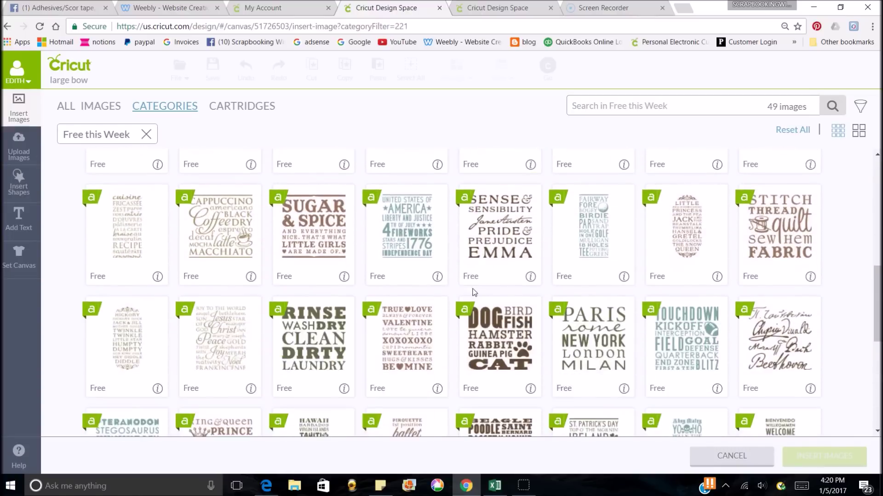
scroll(474, 292, down, 3)
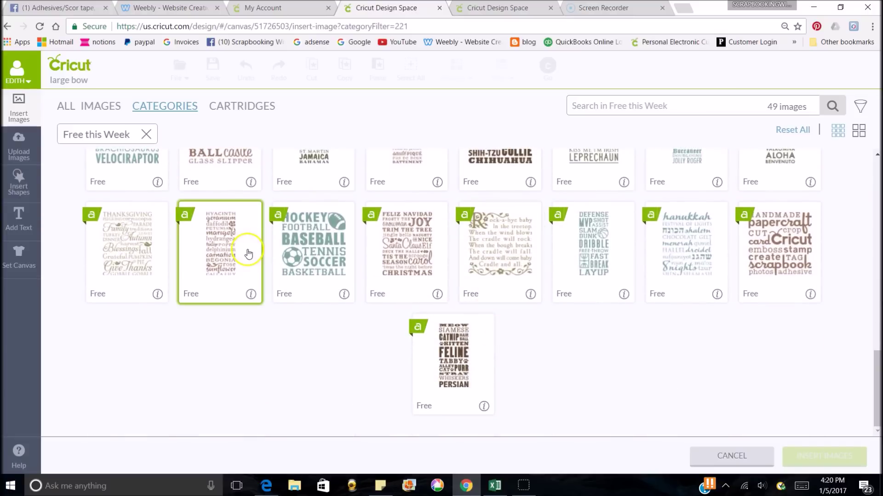
click(308, 263)
scroll(312, 280, up, 5)
scroll(355, 290, up, 8)
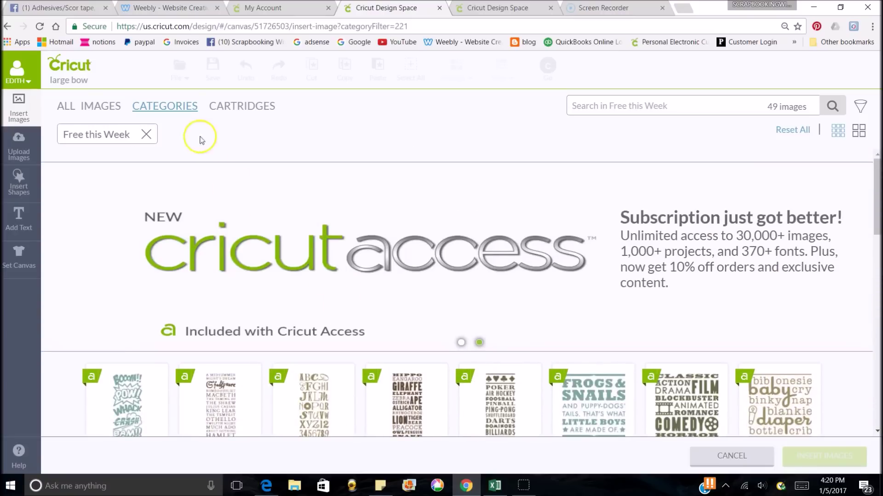
- Clear the Free this Week filter and show the Valentine's Day category's 595 images
click(147, 137)
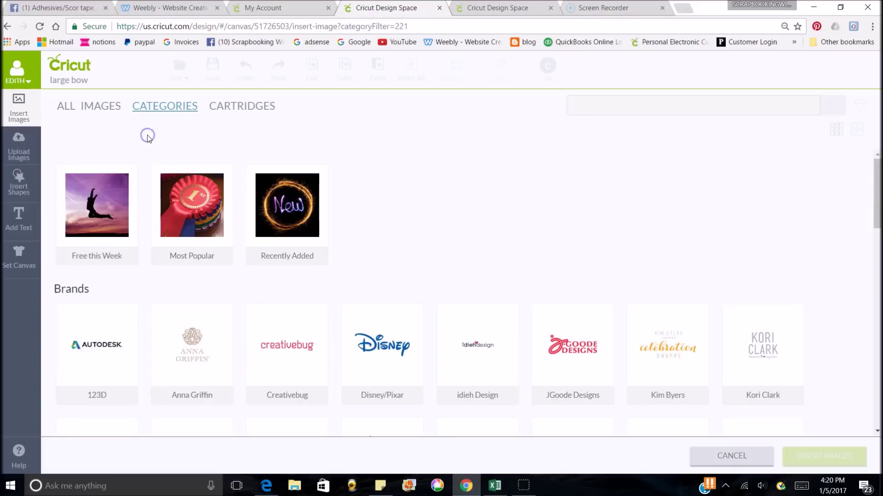
click(206, 261)
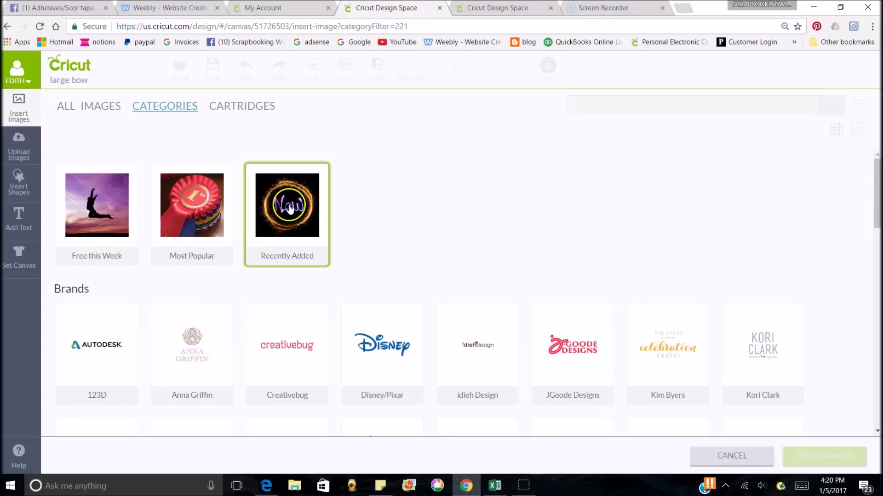
scroll(291, 241, down, 1)
scroll(291, 240, down, 1)
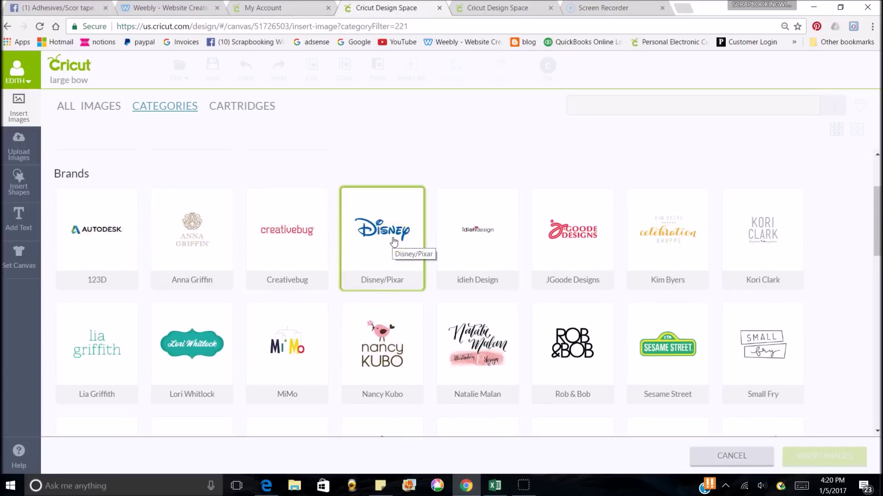
scroll(391, 241, down, 2)
scroll(478, 294, down, 6)
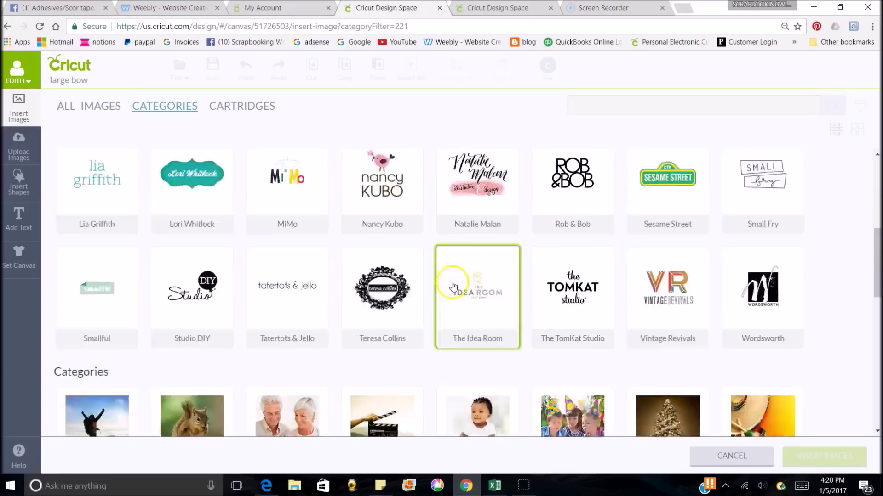
scroll(380, 285, down, 4)
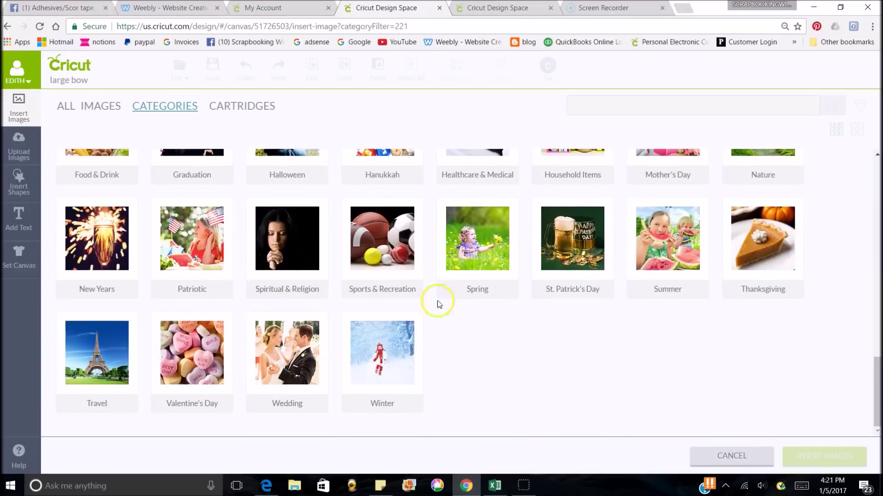
click(221, 373)
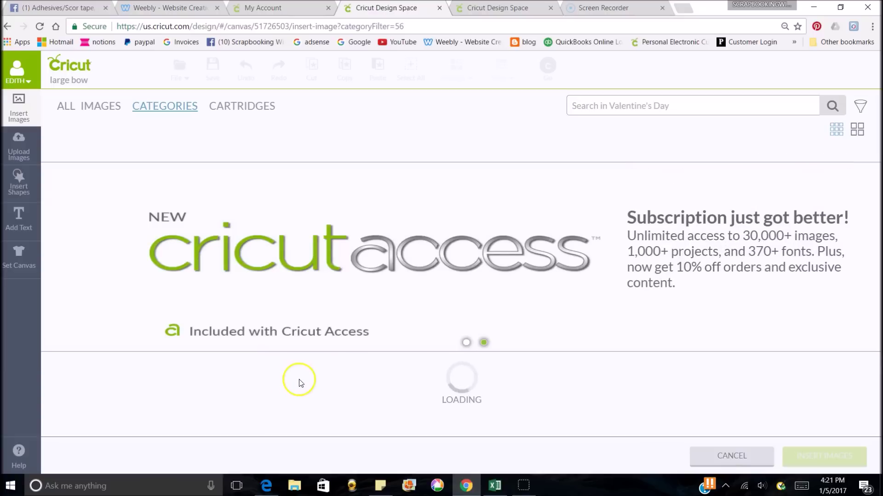
scroll(363, 253, down, 5)
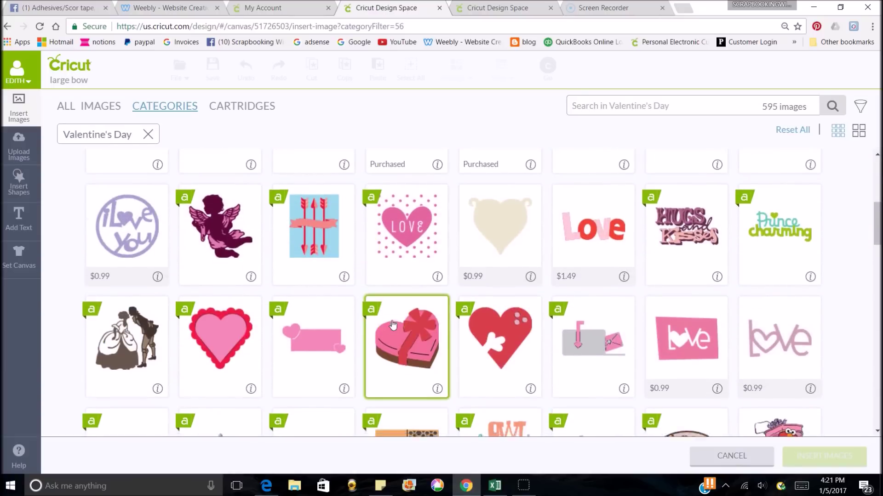
scroll(393, 325, down, 15)
scroll(392, 325, up, 20)
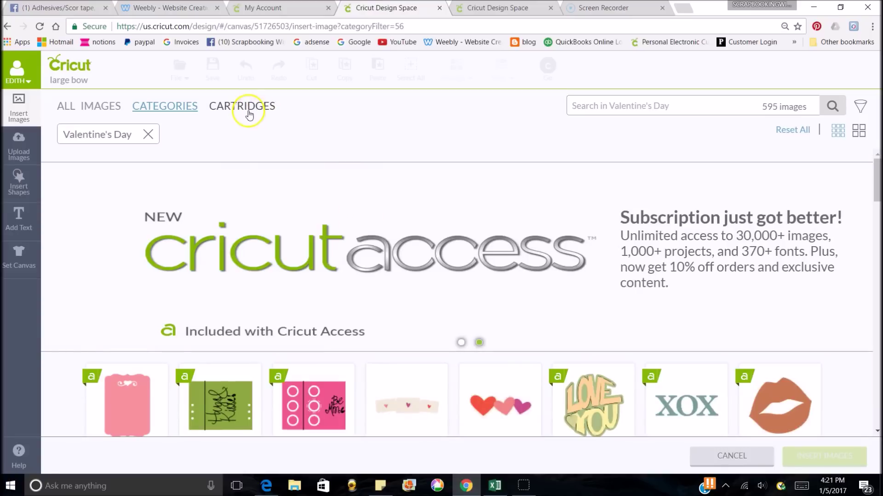
- Clear the Valentine's Day filter, browse the 700 image cartridges and start a cartridge search for hearts
click(150, 134)
click(246, 106)
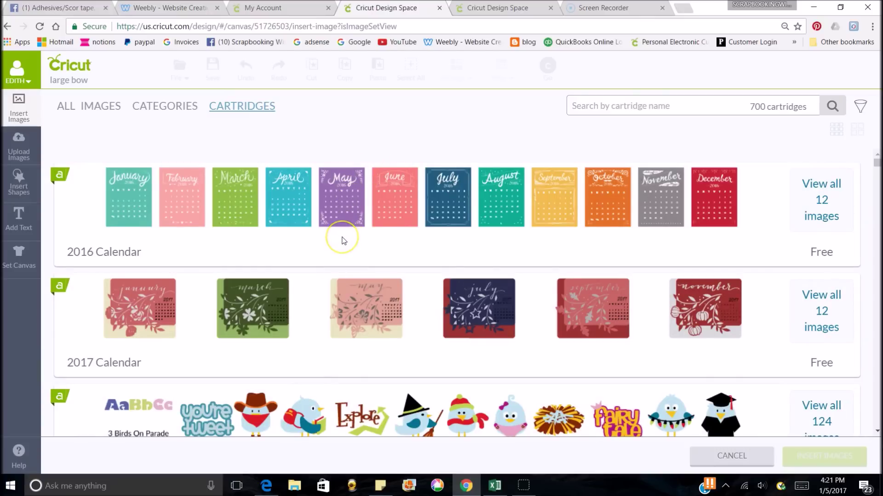
scroll(342, 240, down, 6)
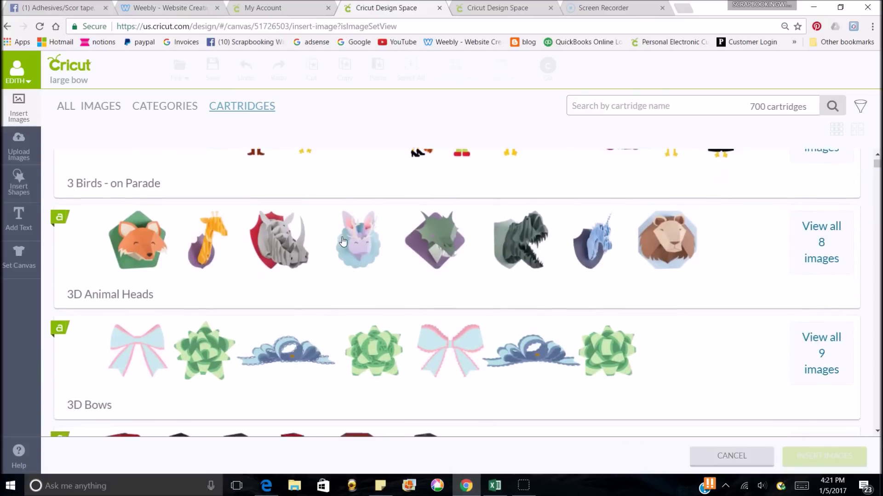
scroll(343, 241, down, 12)
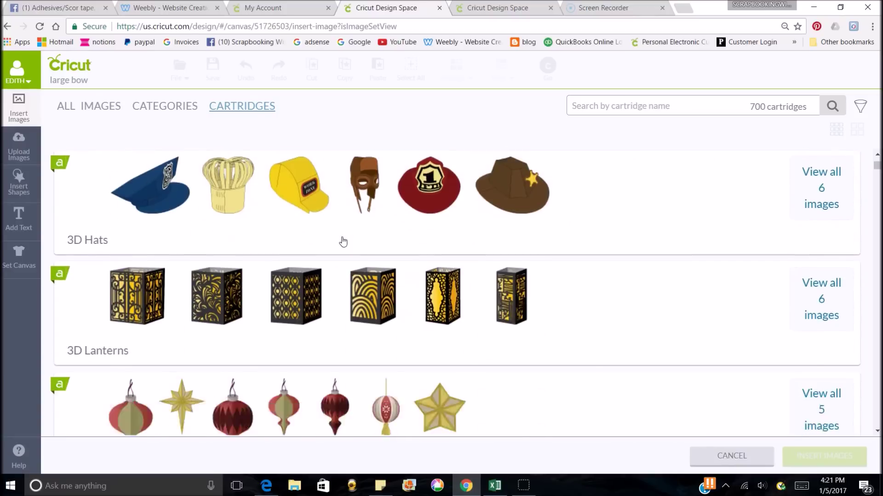
scroll(342, 240, down, 12)
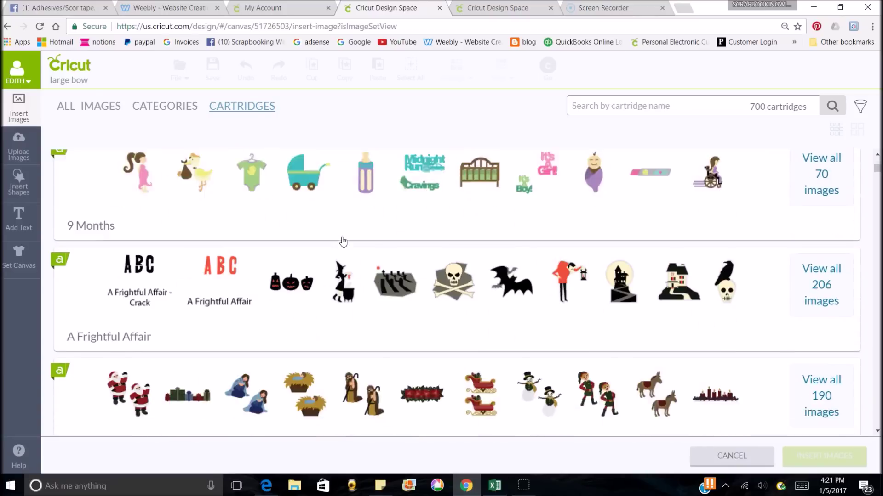
scroll(342, 240, down, 6)
scroll(343, 240, down, 10)
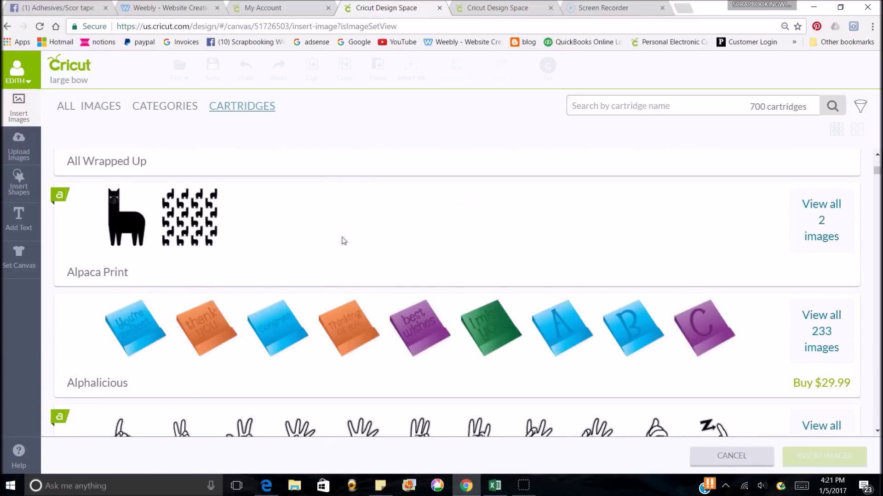
scroll(343, 241, up, 4)
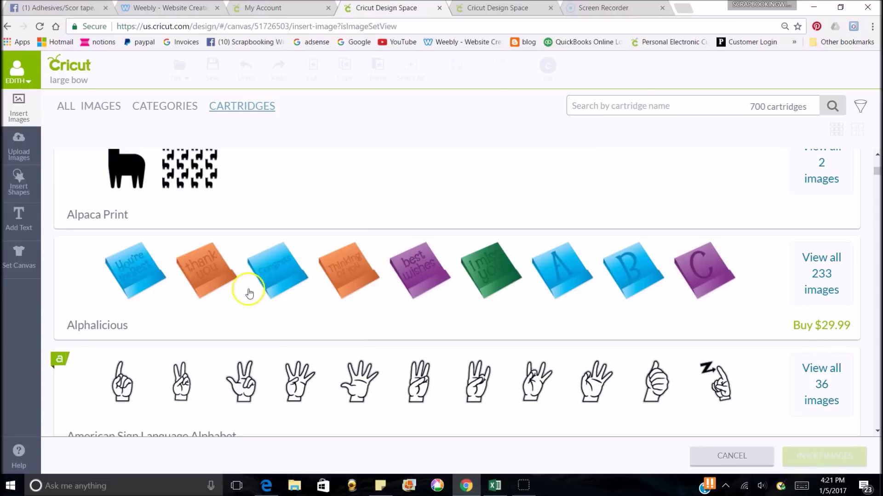
scroll(248, 290, down, 1)
scroll(247, 290, down, 9)
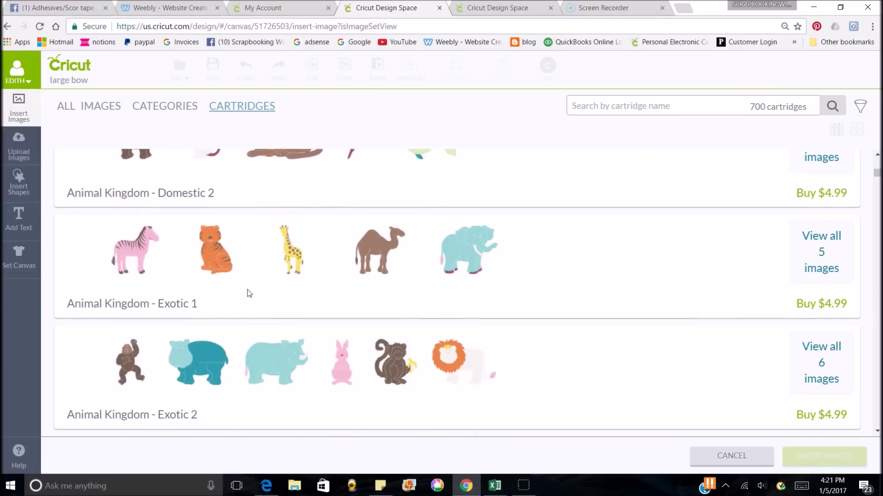
scroll(247, 290, up, 2)
scroll(248, 289, up, 15)
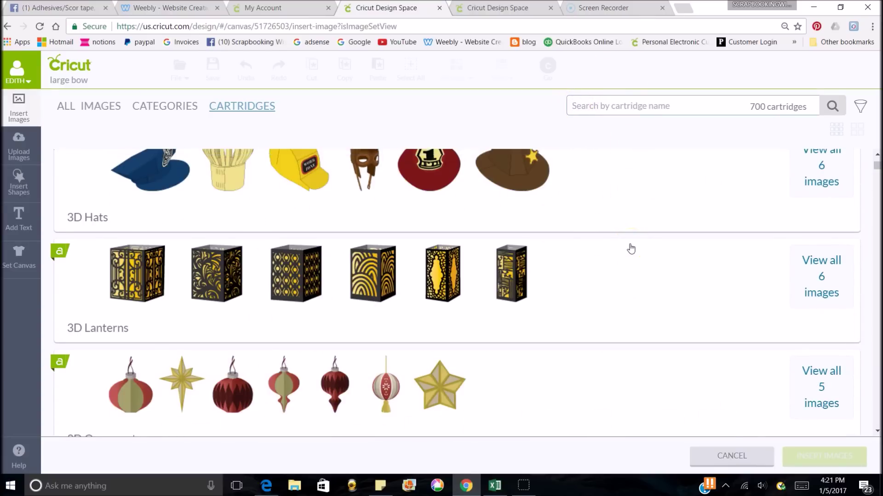
text(heart)
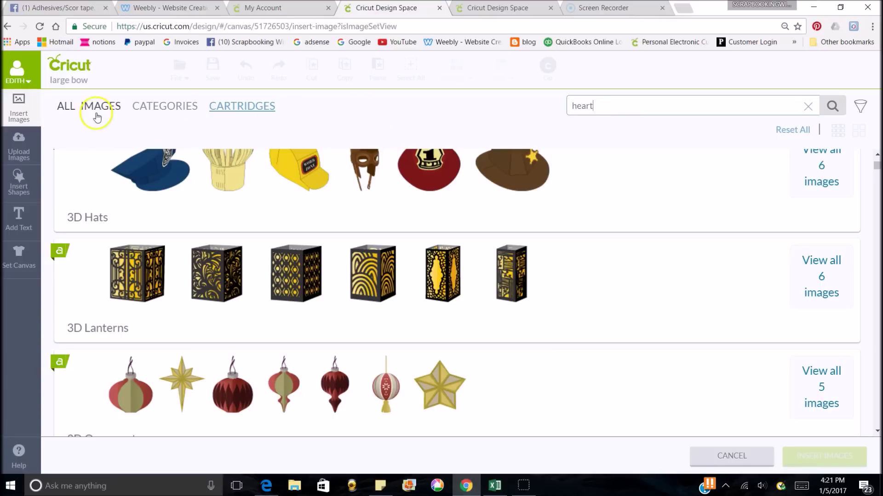
- Search all images for 'hearts'
click(82, 112)
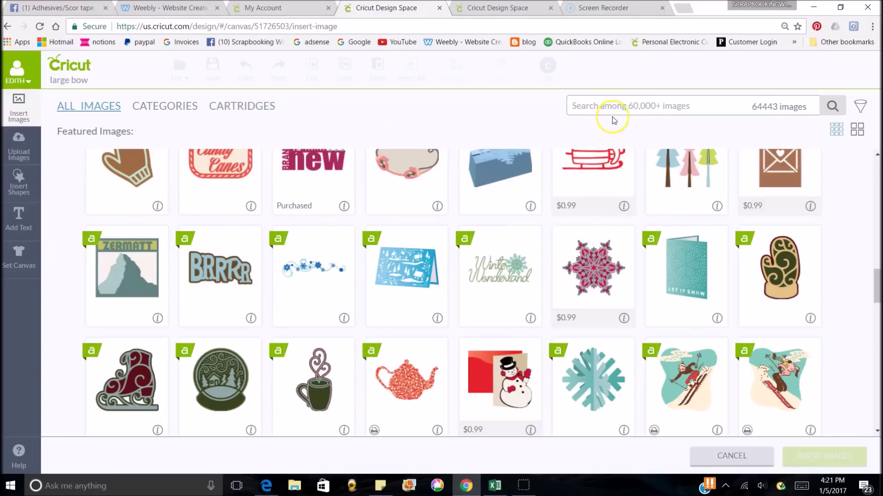
click(578, 104)
text(he)
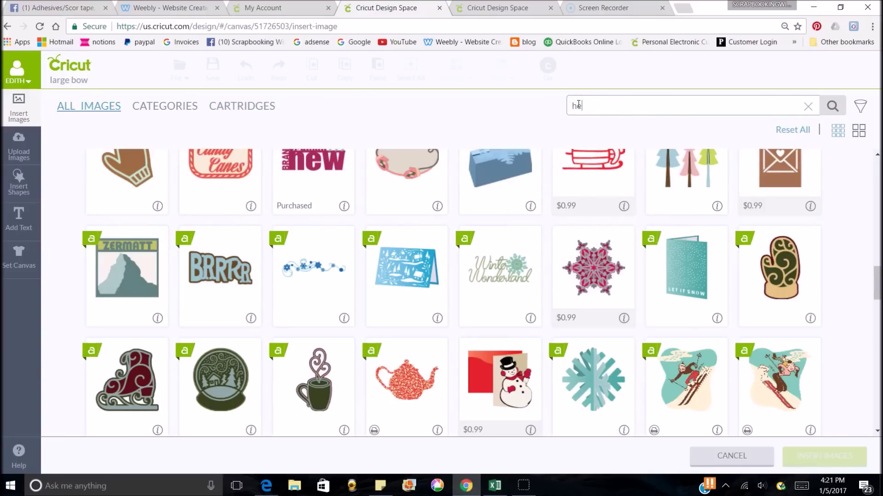
text(arts)
key(Return)
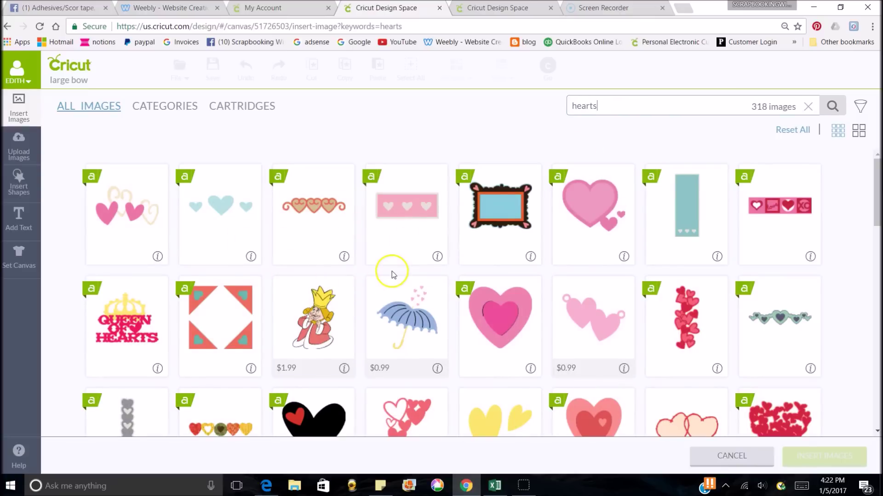
- Insert the pink lace Hearts Background image from the results onto the canvas
scroll(392, 275, down, 10)
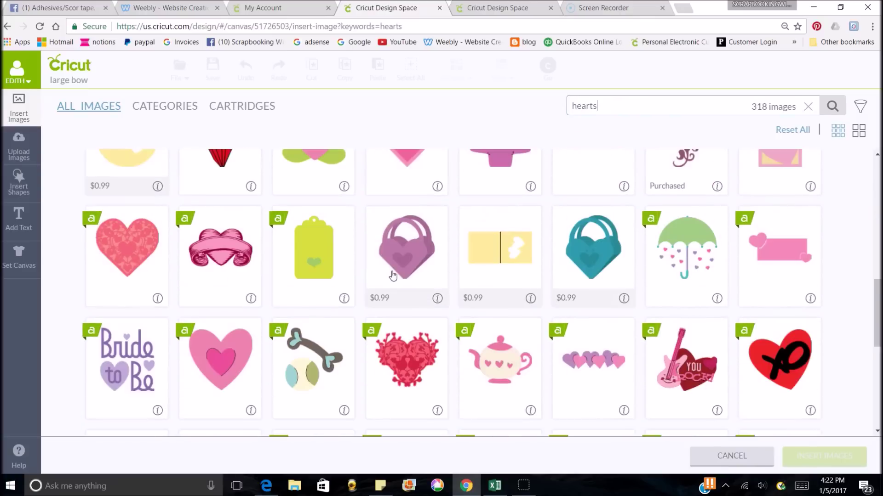
scroll(480, 285, down, 4)
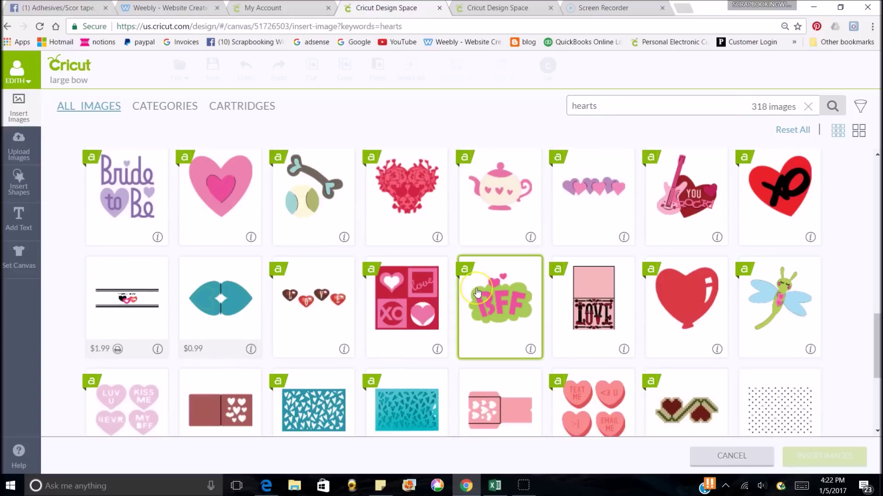
scroll(477, 292, down, 9)
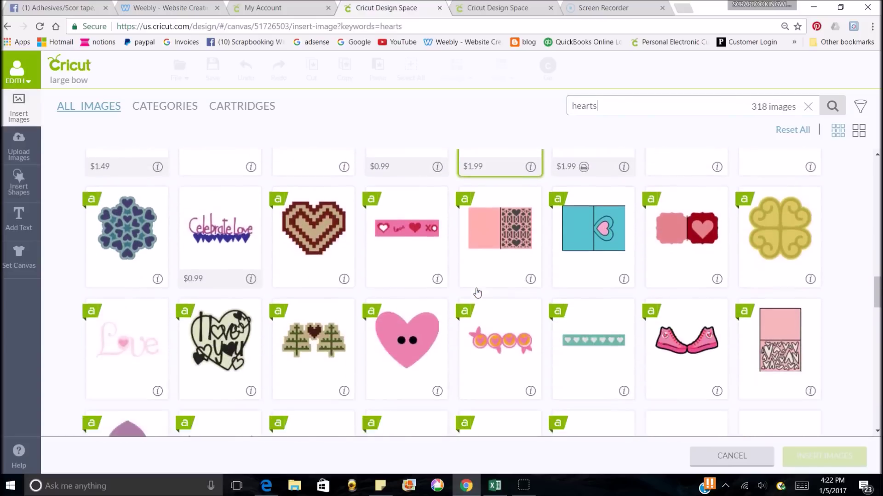
scroll(477, 292, down, 3)
scroll(478, 292, down, 4)
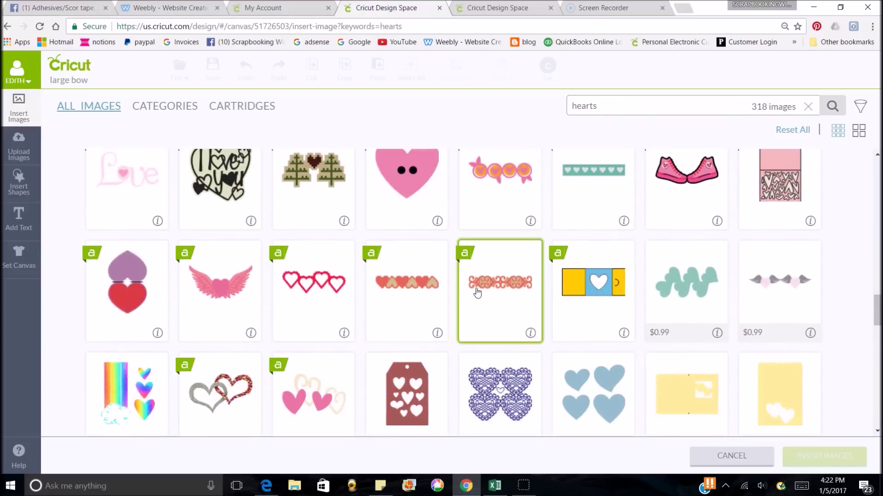
scroll(477, 293, down, 4)
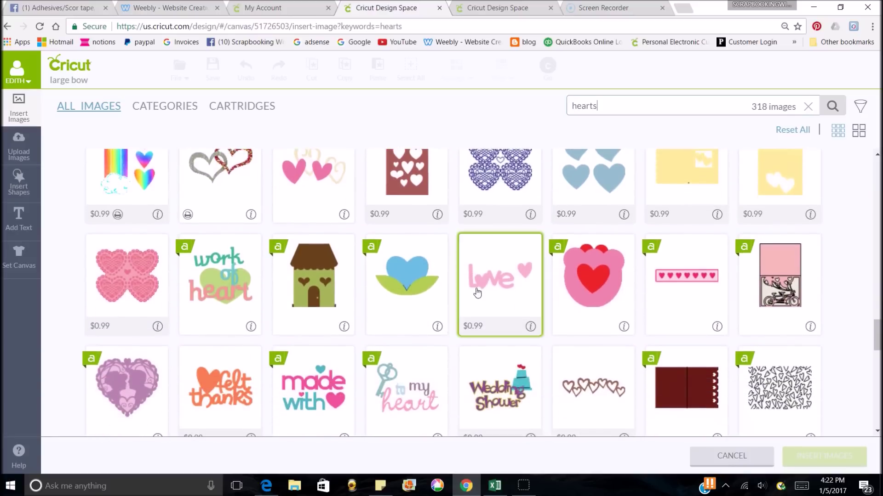
click(105, 278)
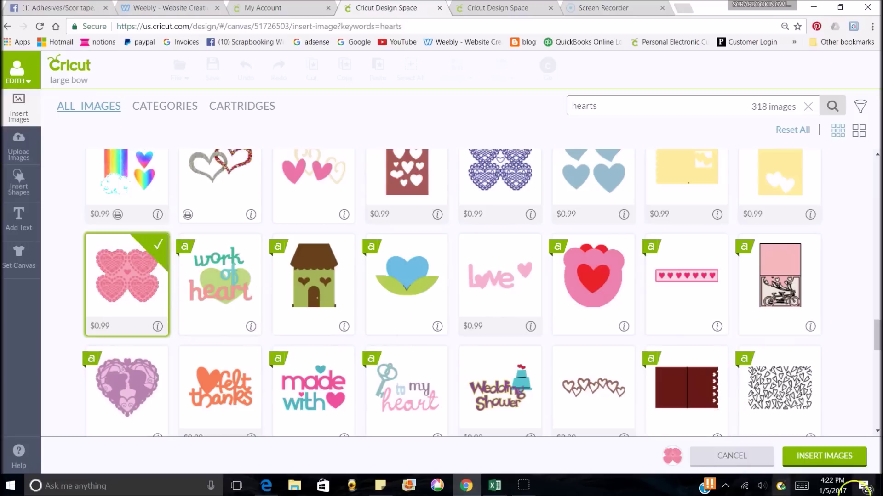
click(828, 458)
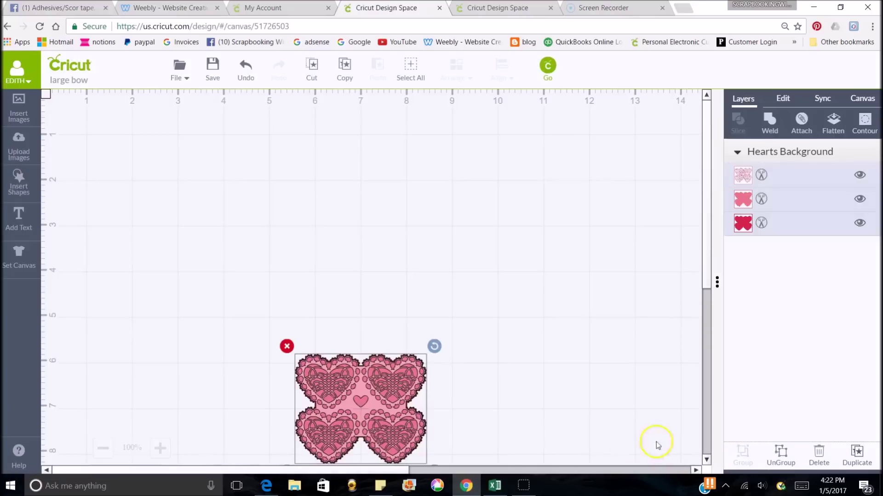
- Move the Hearts Background to the canvas top-left and confirm its 2.88 × 2.4 in size
drag(361, 422, 190, 231)
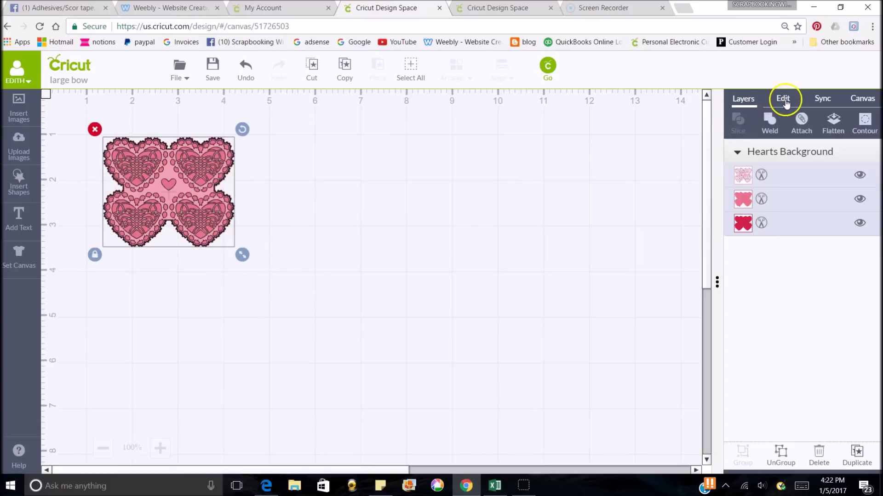
click(784, 100)
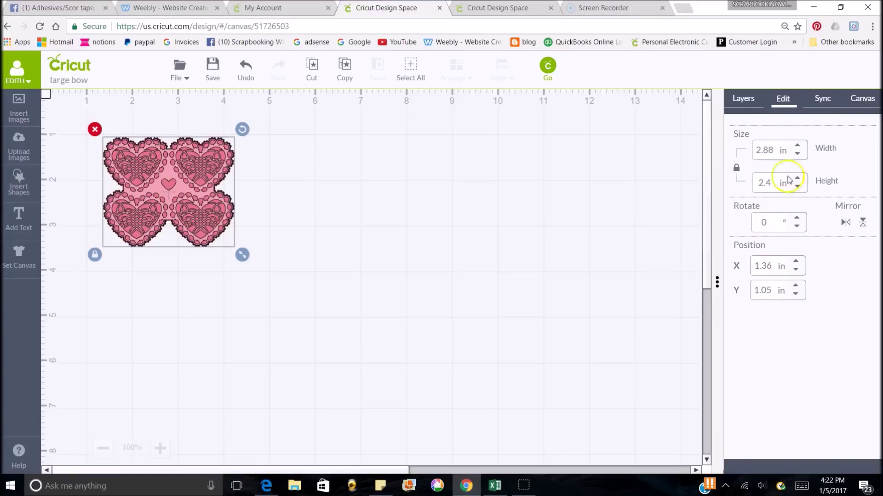
click(743, 99)
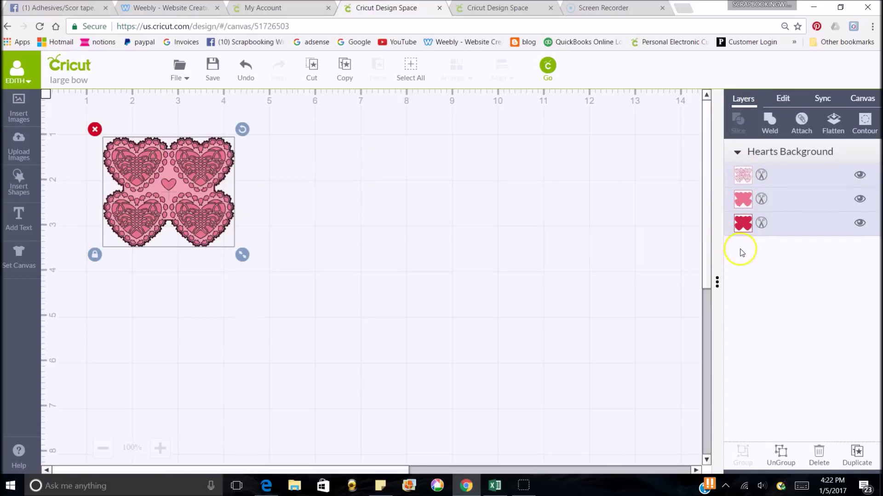
click(860, 224)
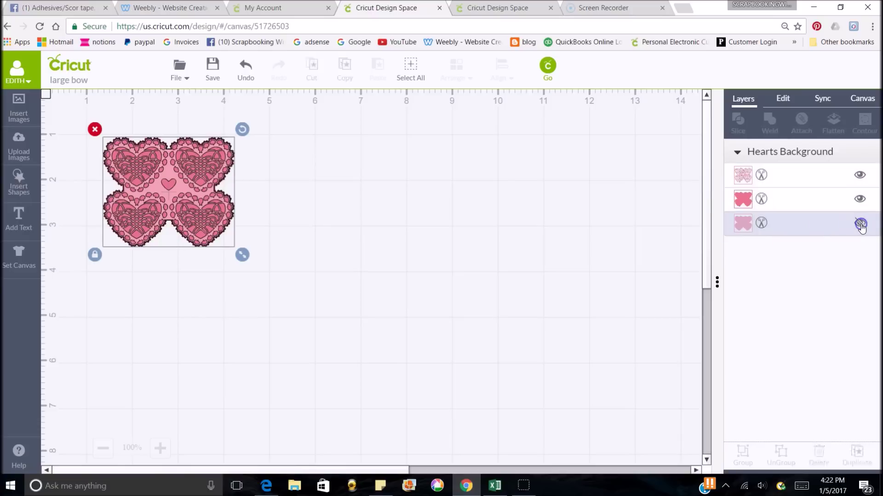
click(860, 200)
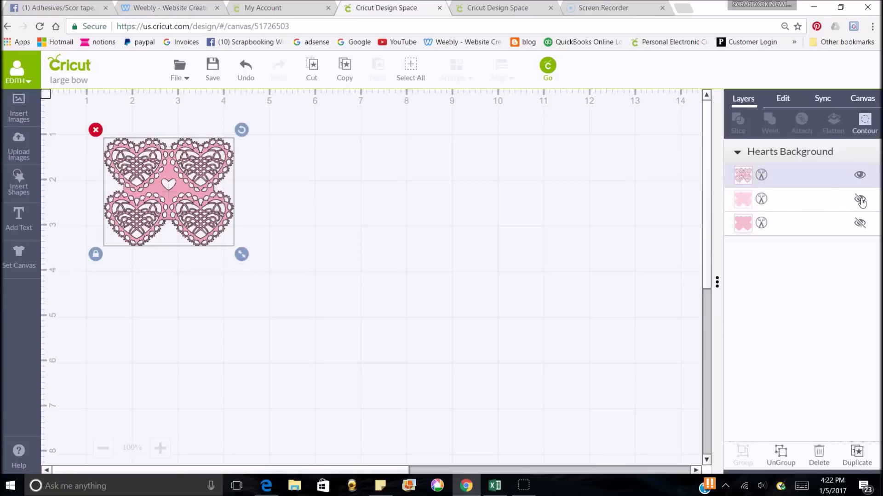
click(861, 200)
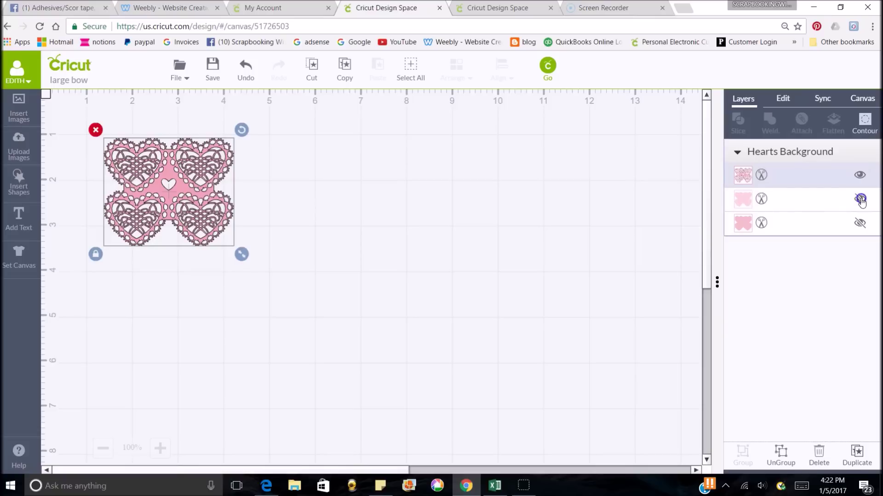
click(859, 224)
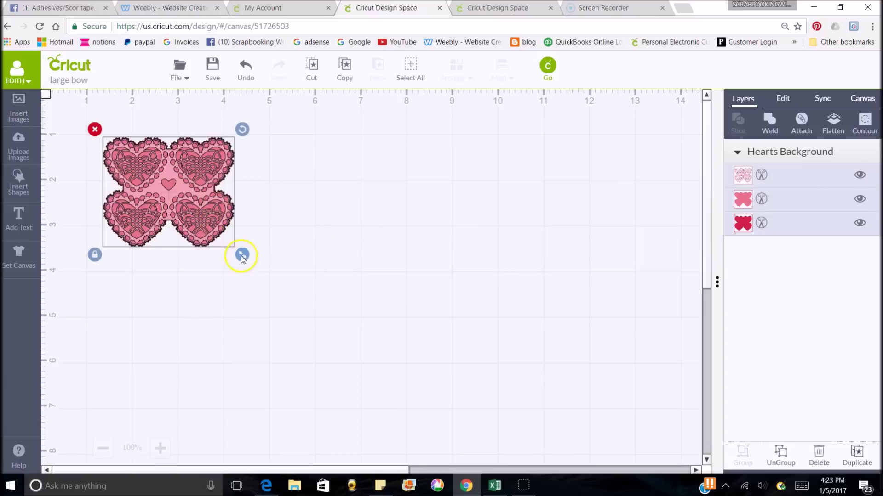
- Set the Hearts Background width to 4.00 in (3.33 in tall), undoing an extra stretch
drag(242, 256, 278, 283)
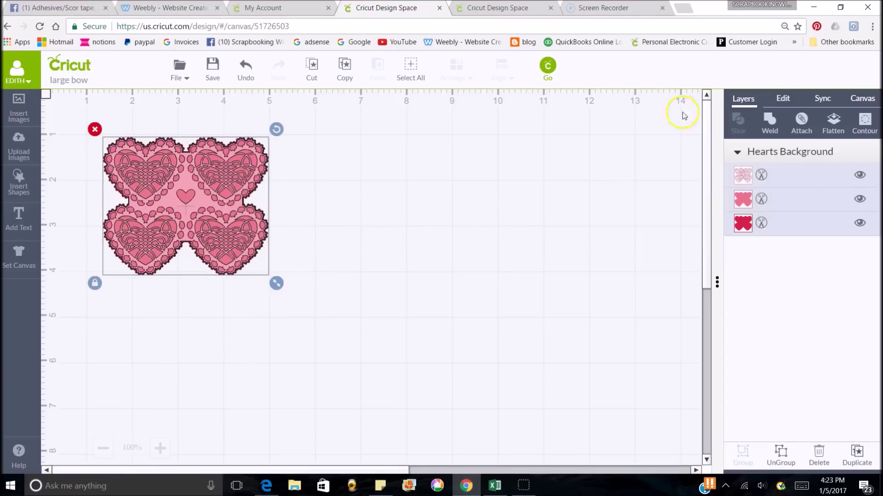
click(782, 98)
drag(776, 149, 720, 152)
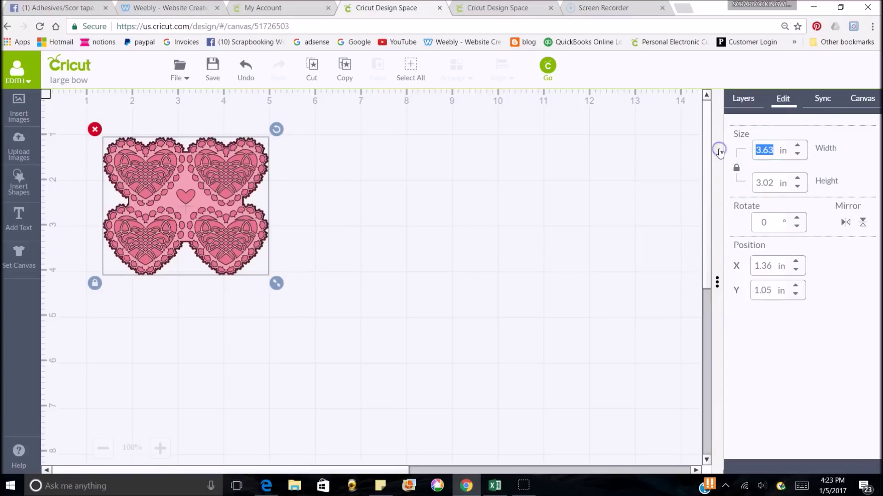
text(4.00)
key(Return)
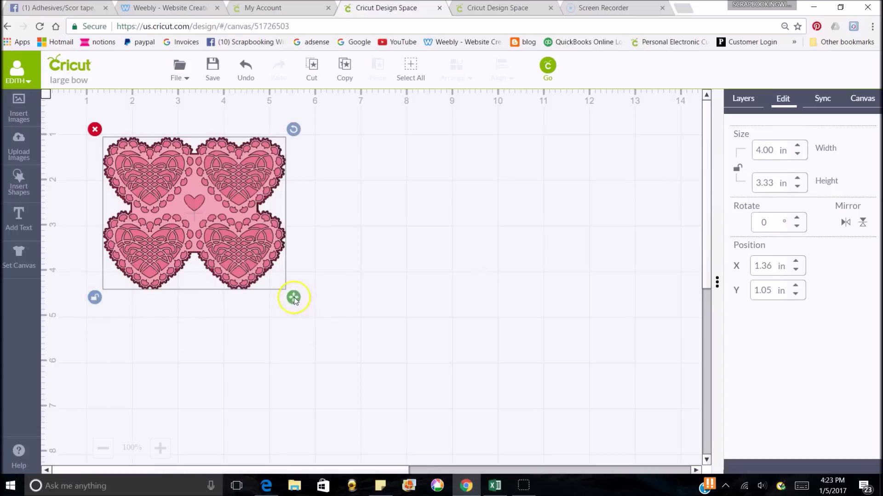
drag(294, 297, 310, 314)
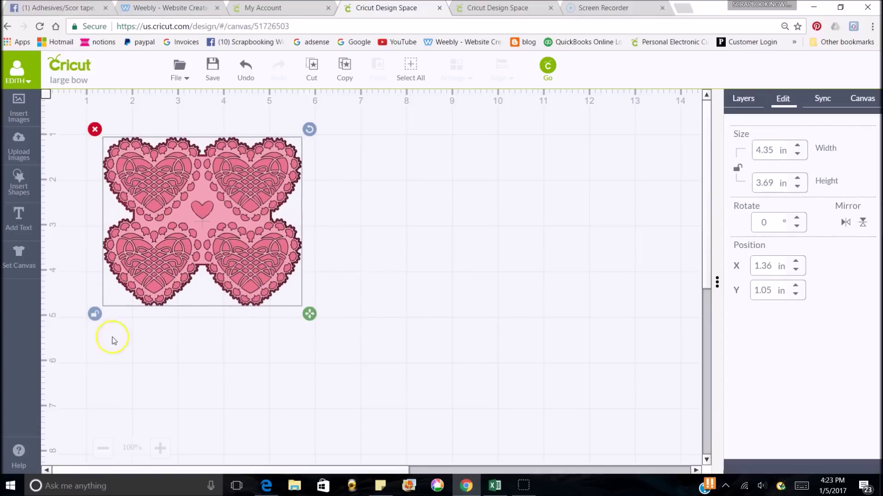
click(245, 68)
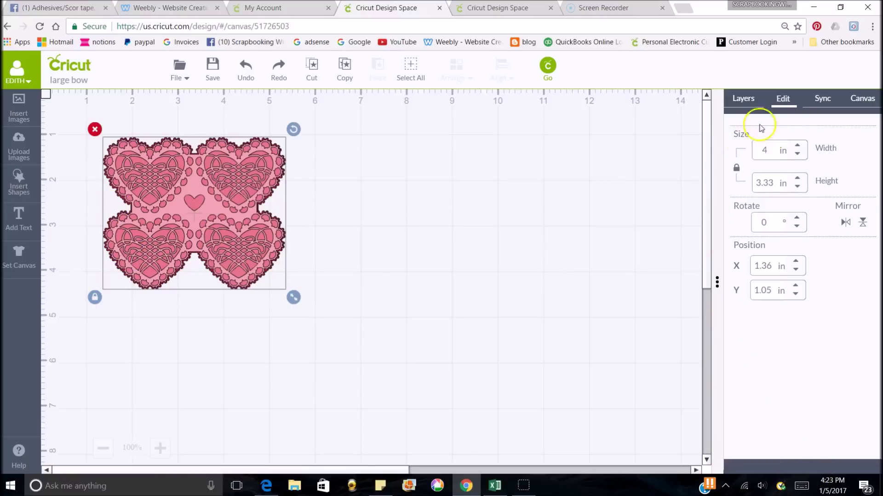
click(743, 98)
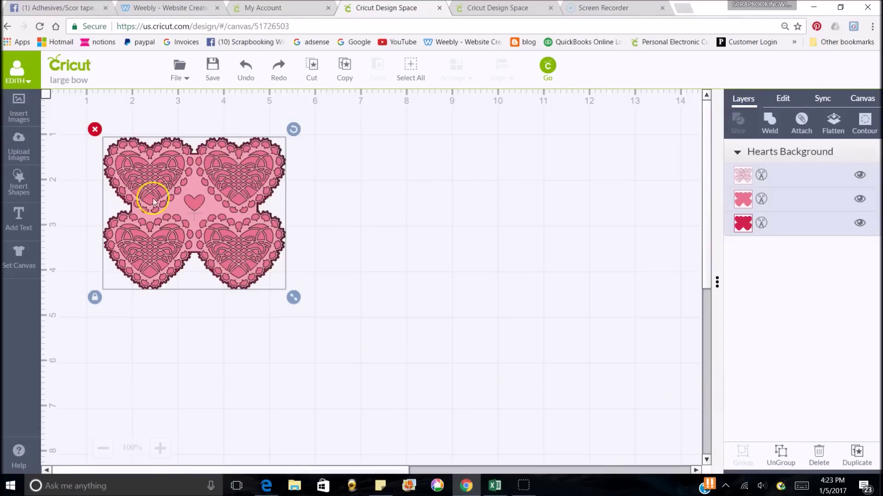
click(508, 272)
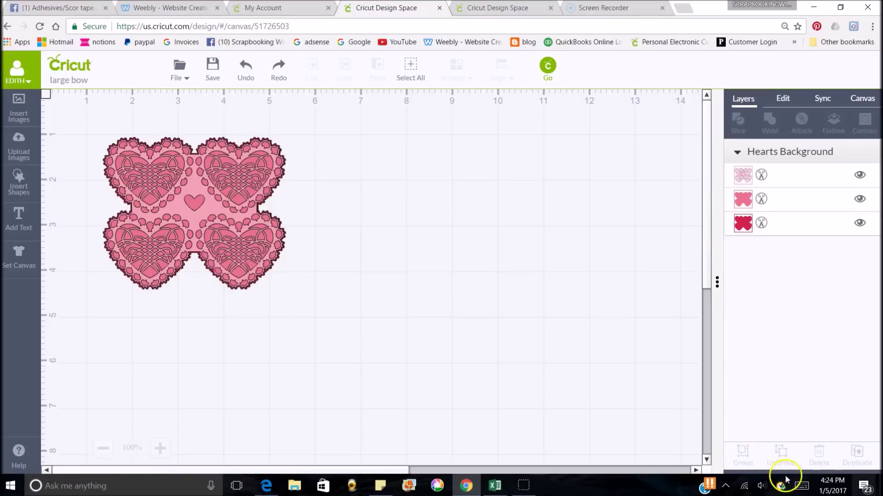
click(141, 170)
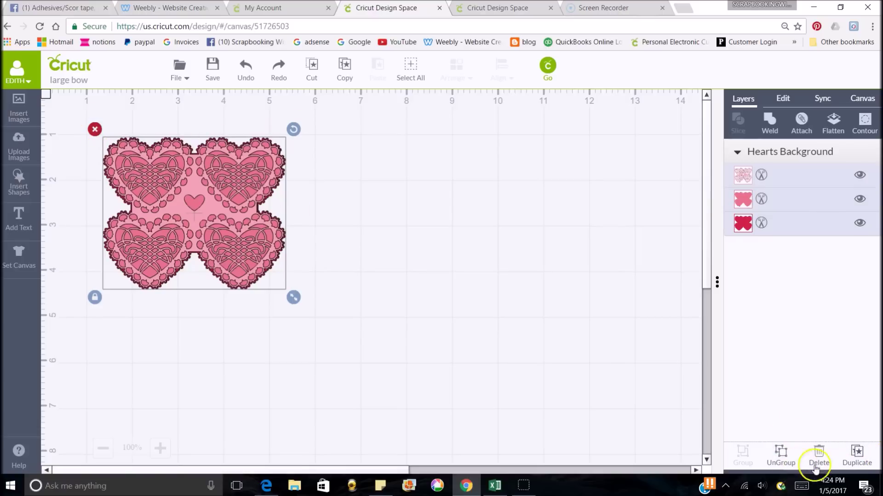
click(858, 455)
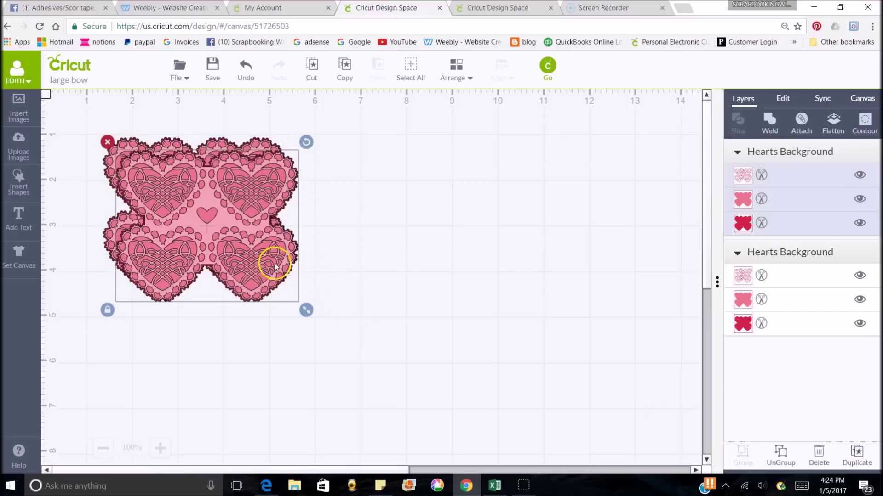
drag(285, 240, 452, 238)
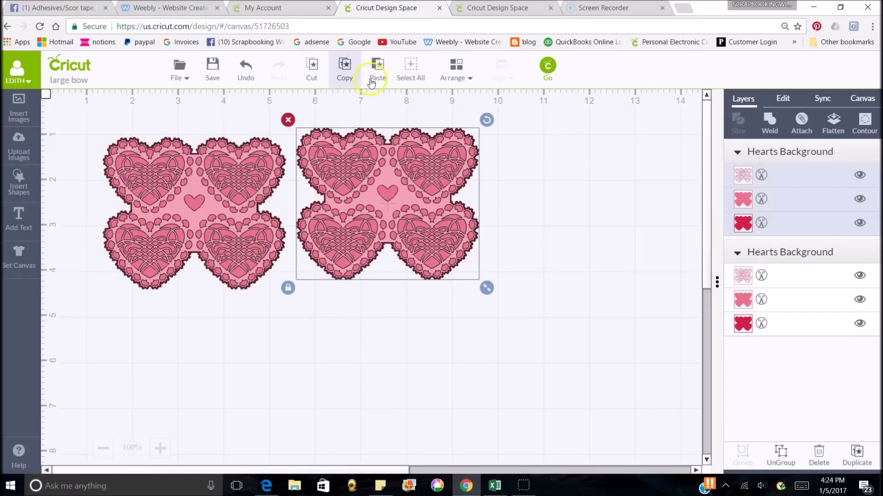
click(383, 67)
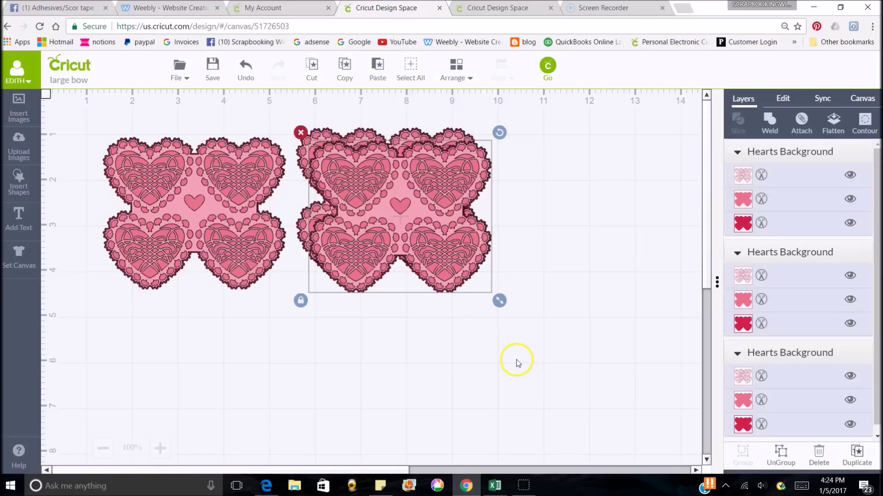
drag(444, 285, 627, 286)
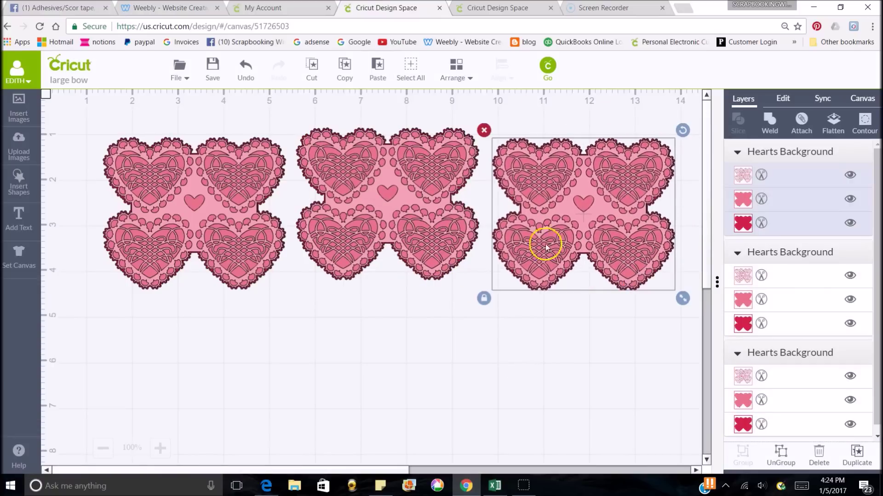
click(485, 131)
click(307, 136)
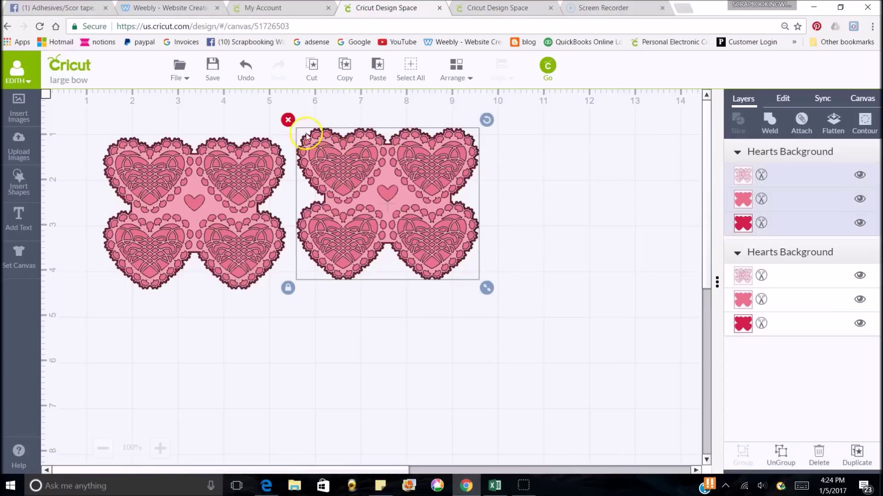
click(288, 121)
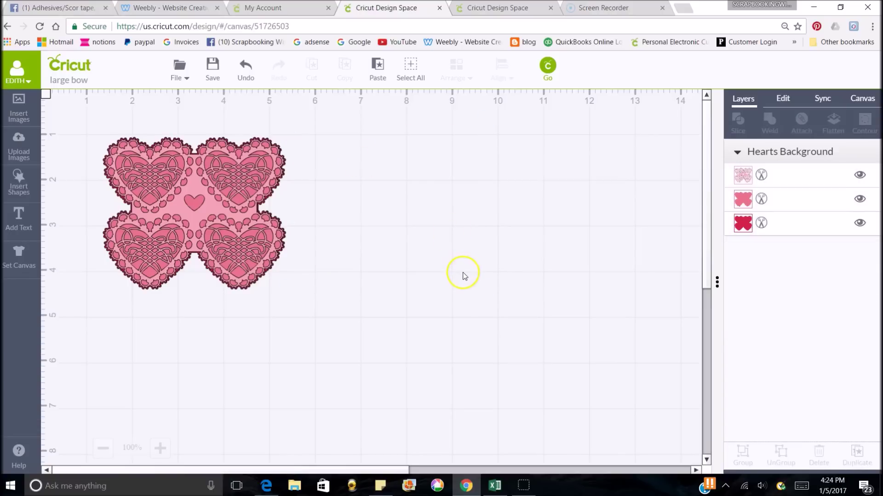
click(211, 211)
drag(292, 302, 376, 367)
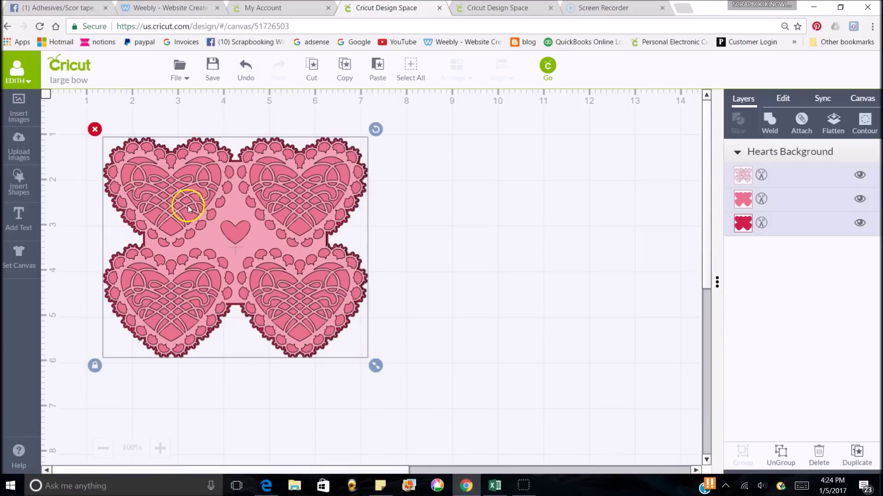
click(247, 69)
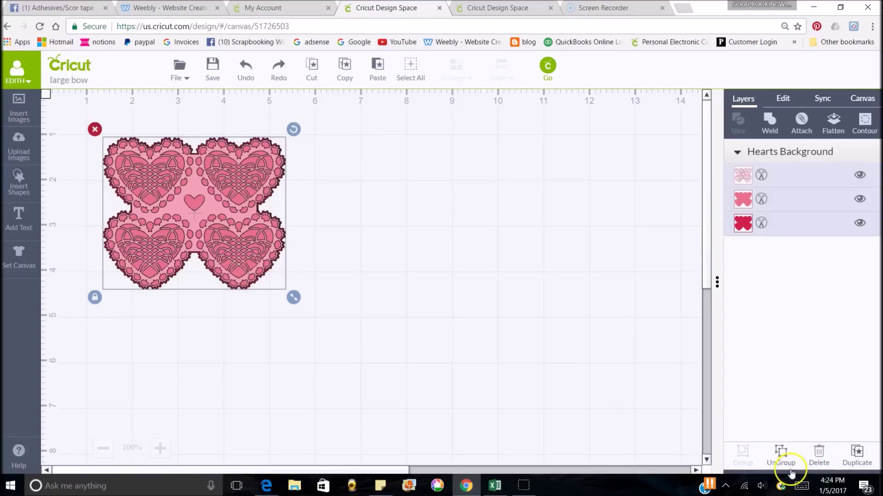
- Ungroup the Hearts Background and move the lace, pink and red layers to separate spots
click(782, 455)
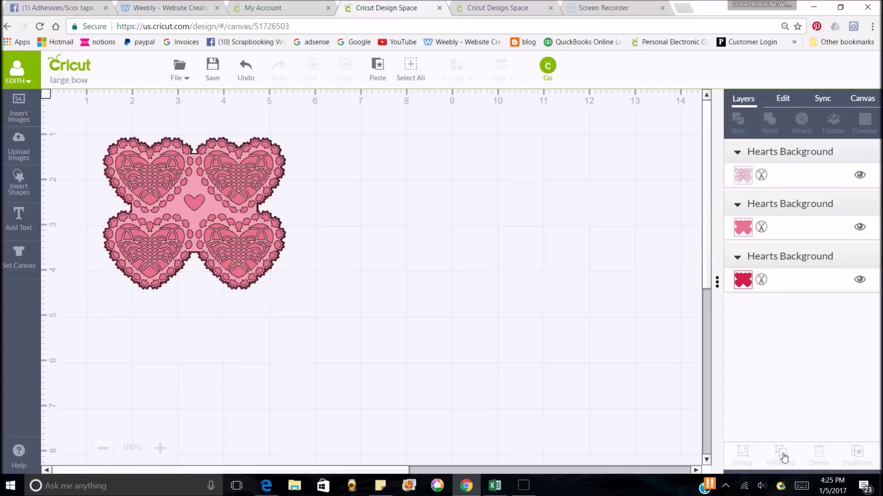
drag(233, 234, 444, 232)
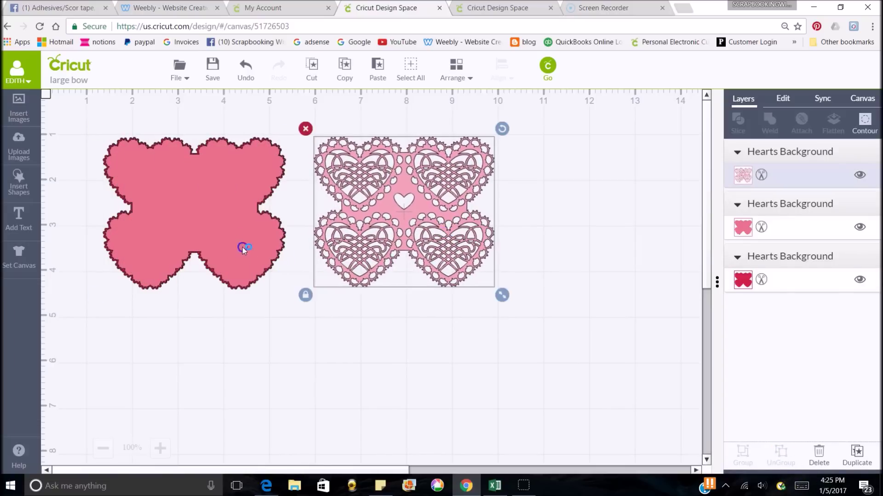
drag(241, 247, 278, 416)
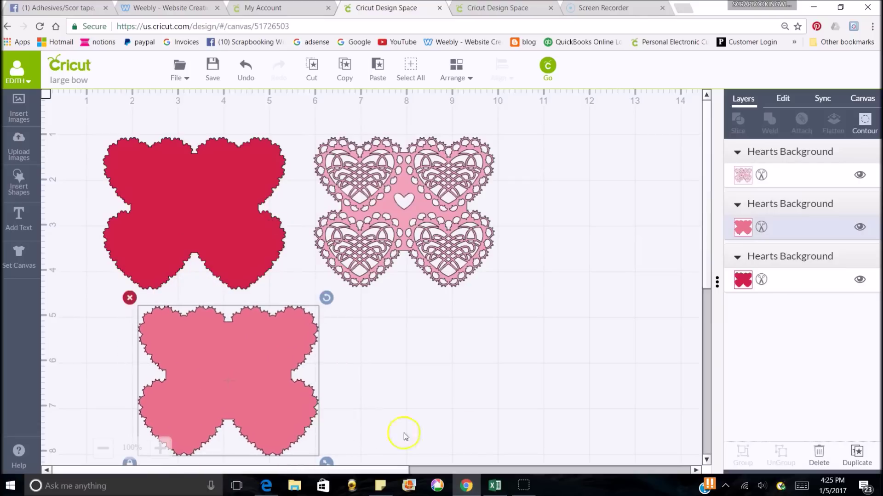
drag(187, 185, 164, 160)
drag(427, 222, 434, 206)
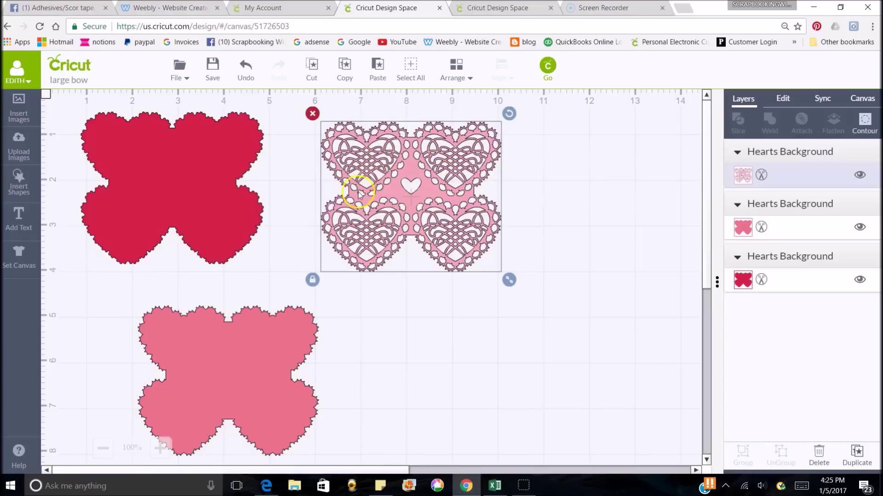
drag(256, 359, 217, 328)
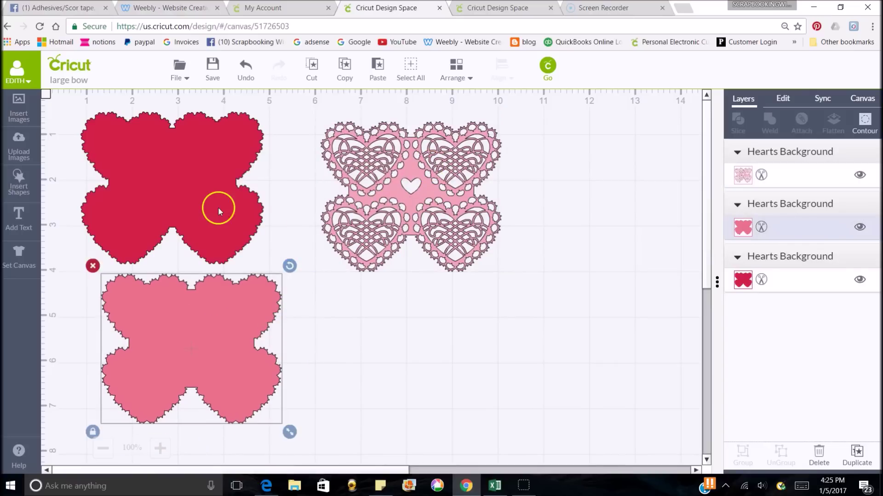
- Undo the layer moves so the lace, pink and red hearts stack together again
click(224, 211)
click(245, 69)
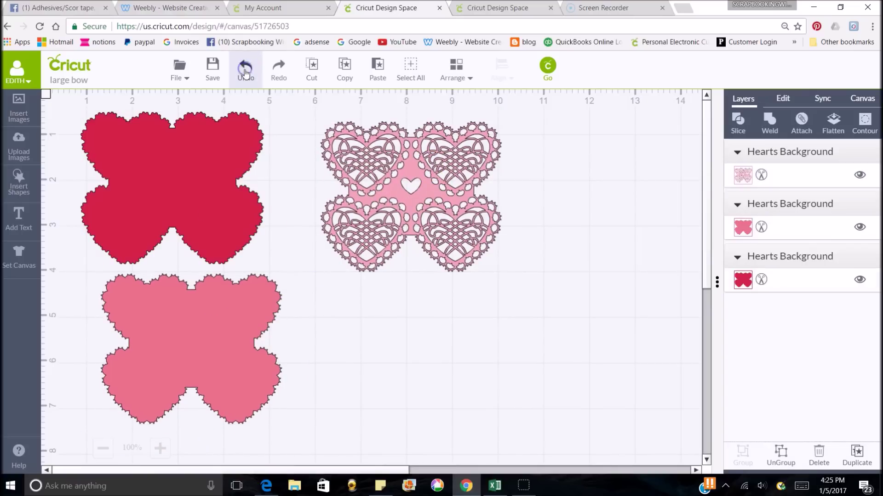
click(246, 71)
click(246, 77)
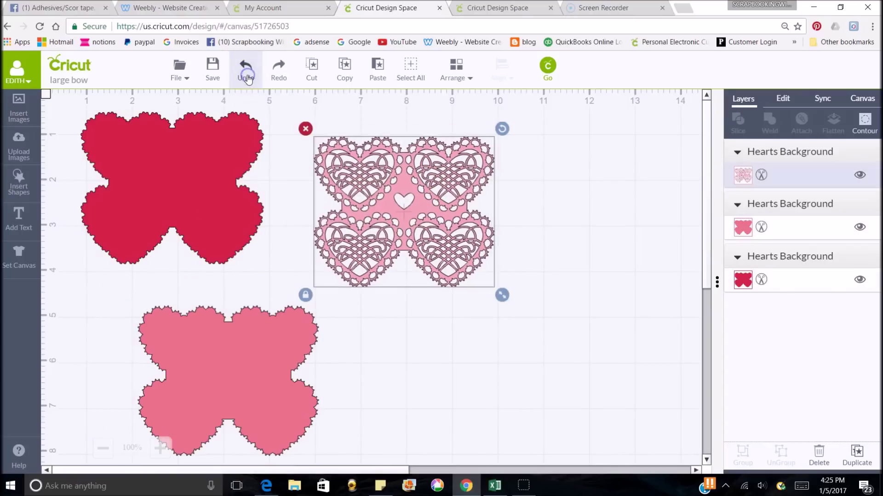
click(246, 77)
click(247, 77)
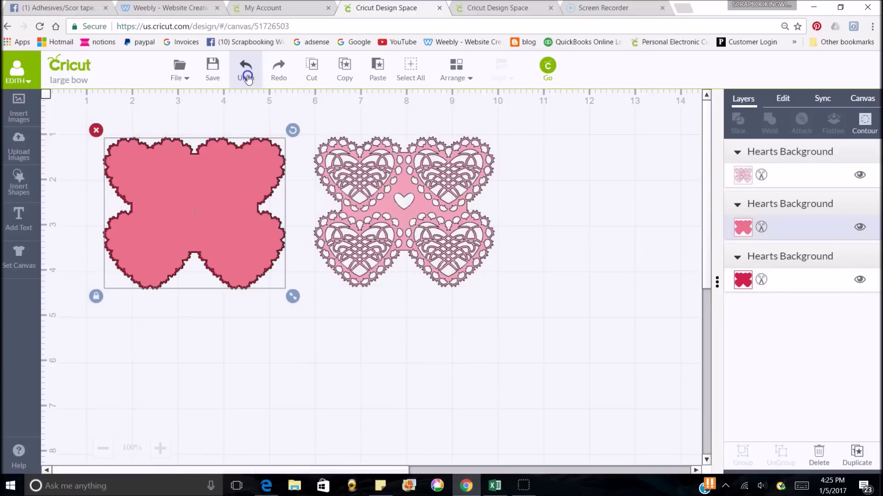
click(246, 77)
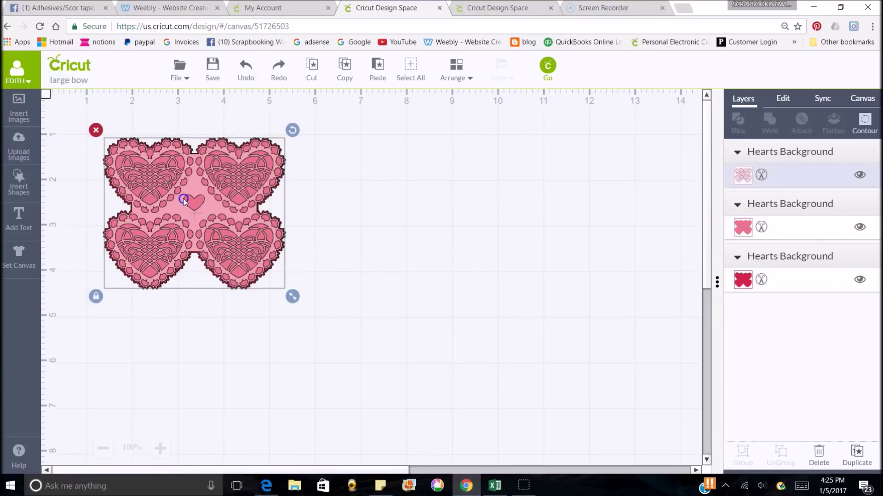
mouse_move(184, 201)
mouse_down()
mouse_move(176, 189)
mouse_move(191, 197)
mouse_move(191, 208)
mouse_up()
click(246, 71)
click(295, 263)
click(193, 202)
- Group all three hearts layers and place the group at the canvas upper left
click(414, 69)
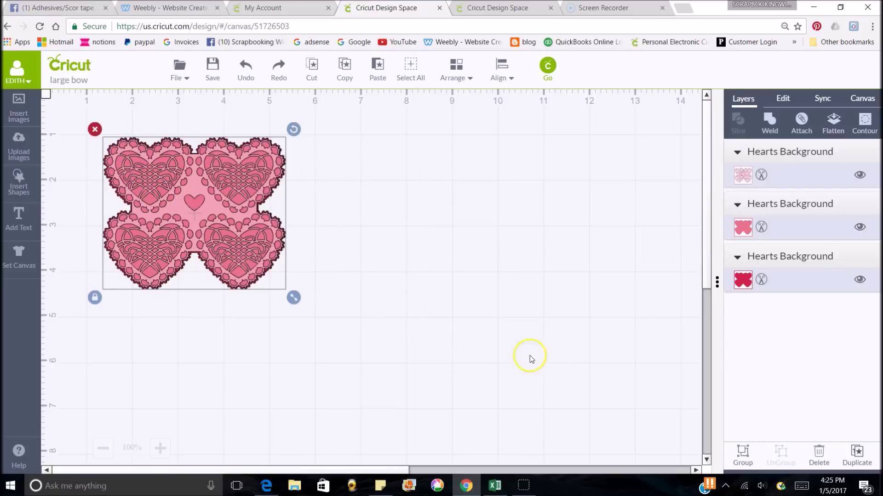
click(743, 453)
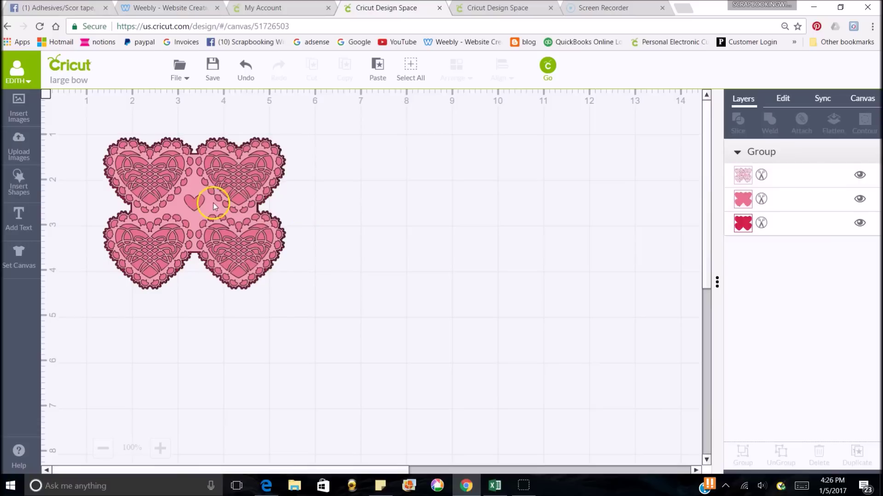
drag(213, 205, 152, 178)
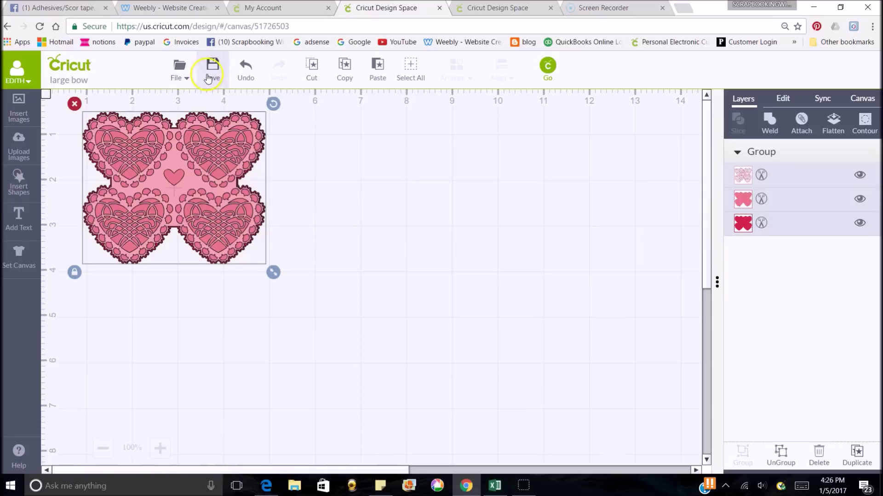
- Save the large bow project with the regrouped hearts design
click(213, 76)
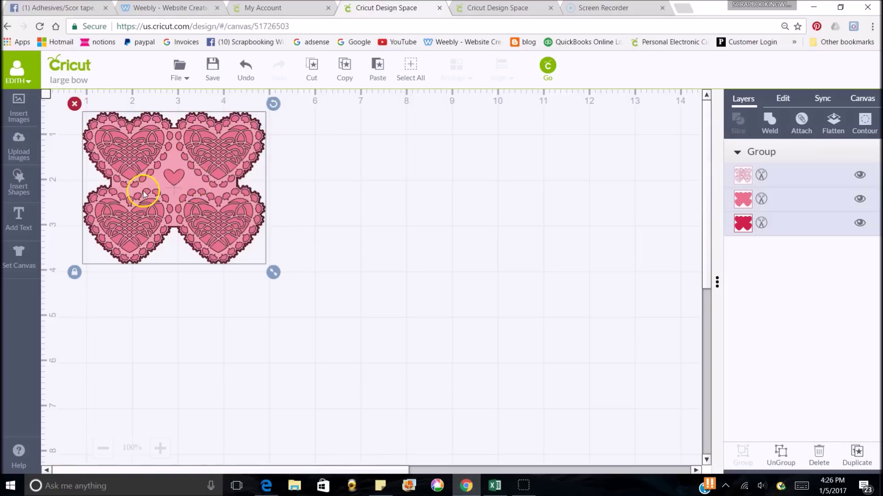
- Save the design as a new project named 'hearts 4'
click(184, 79)
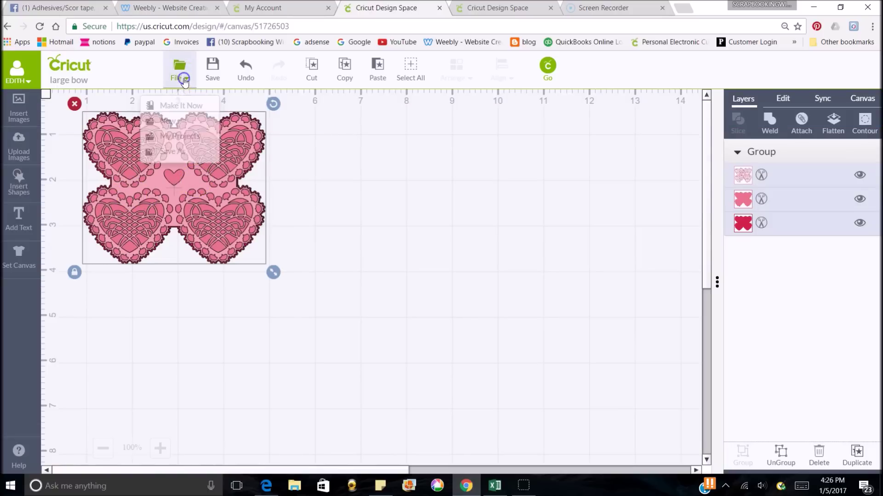
click(183, 155)
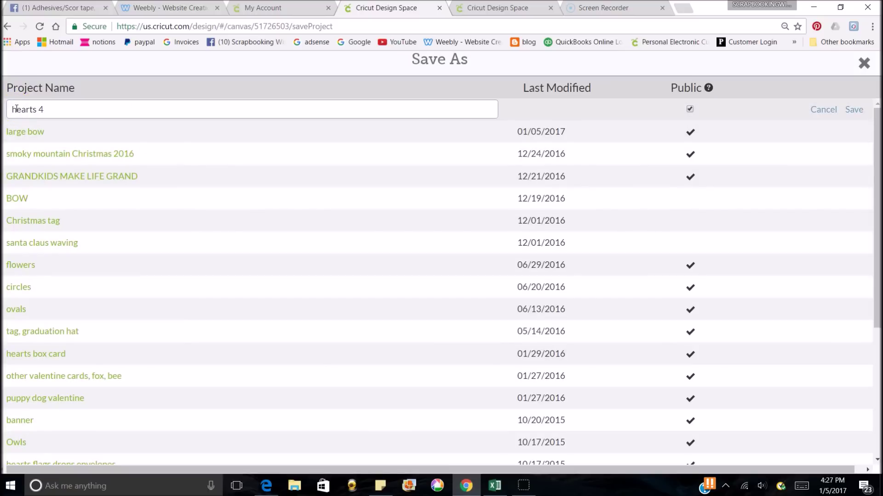
key(Return)
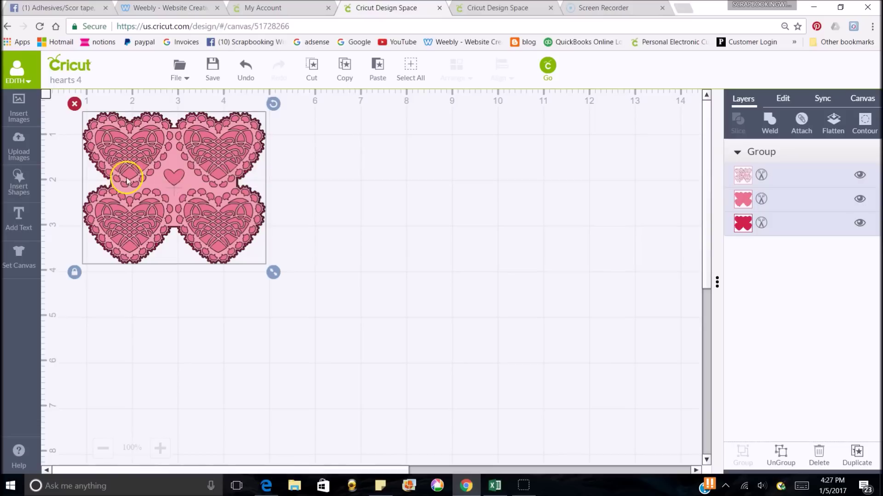
click(183, 82)
- Reopen the saved 'hearts 4' project from the My Projects list
click(180, 137)
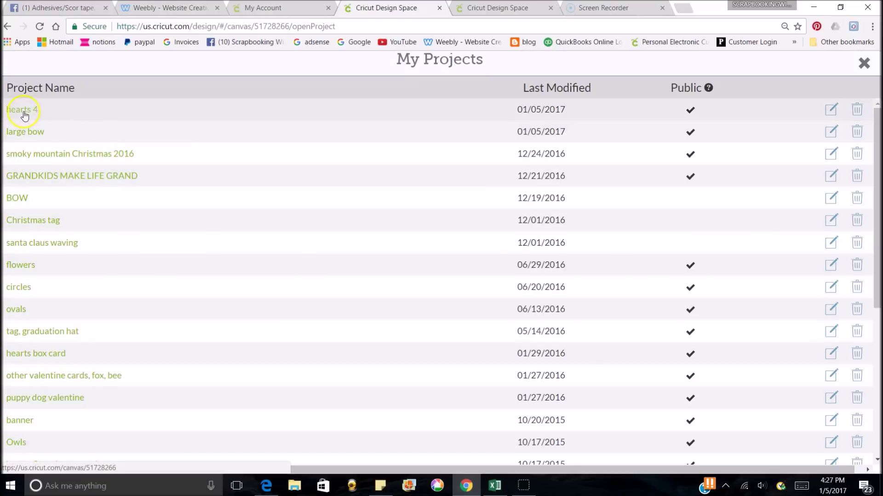
click(23, 114)
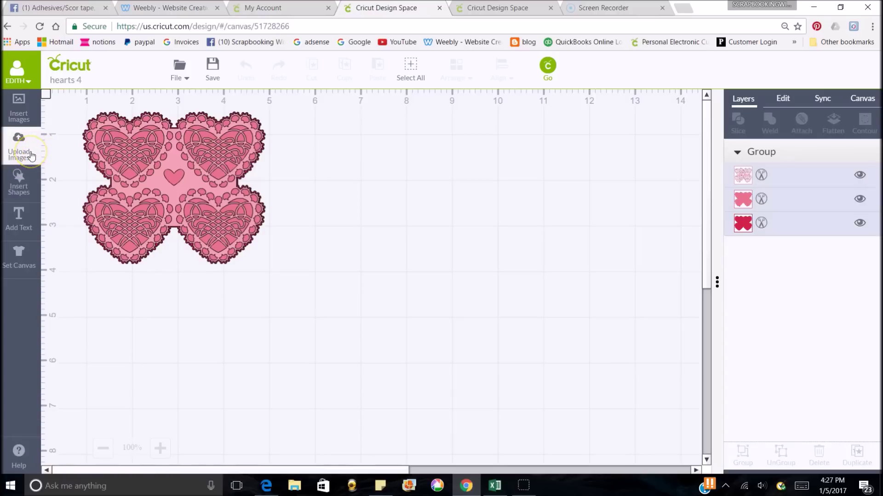
- Add a 'hearts' text object and place it just below the lace hearts image
click(16, 189)
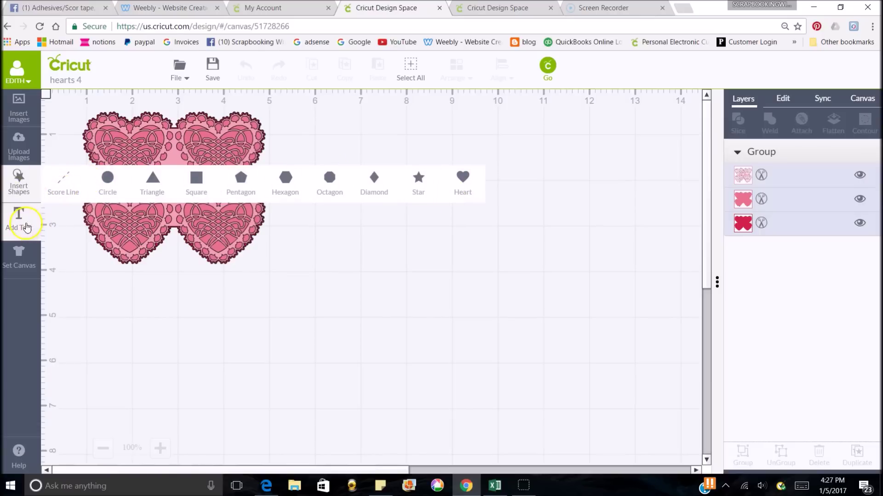
click(23, 225)
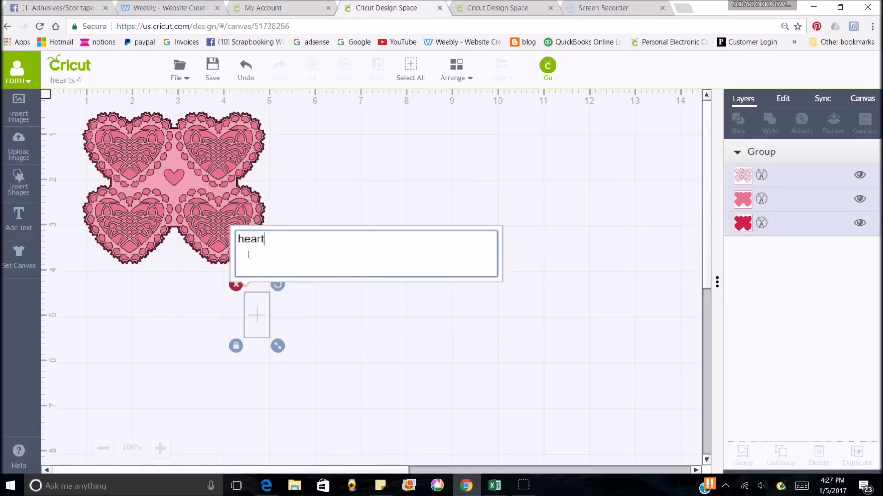
text(hearts)
key(Return)
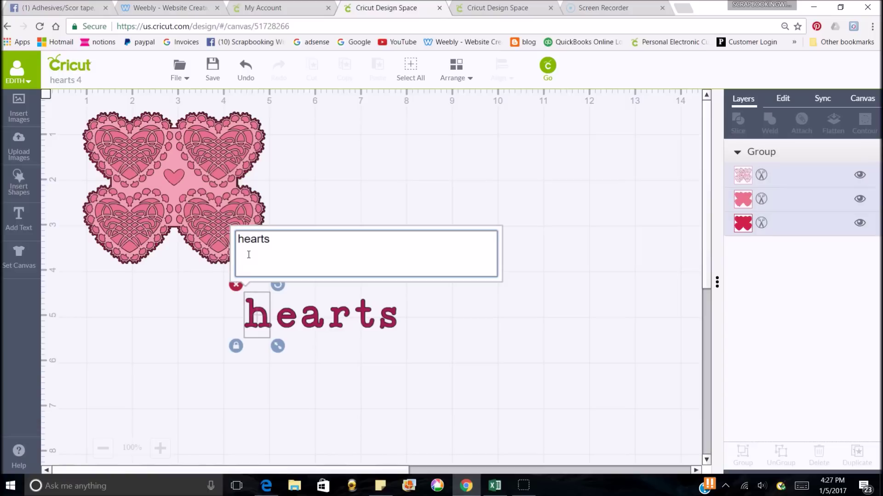
drag(312, 331, 176, 294)
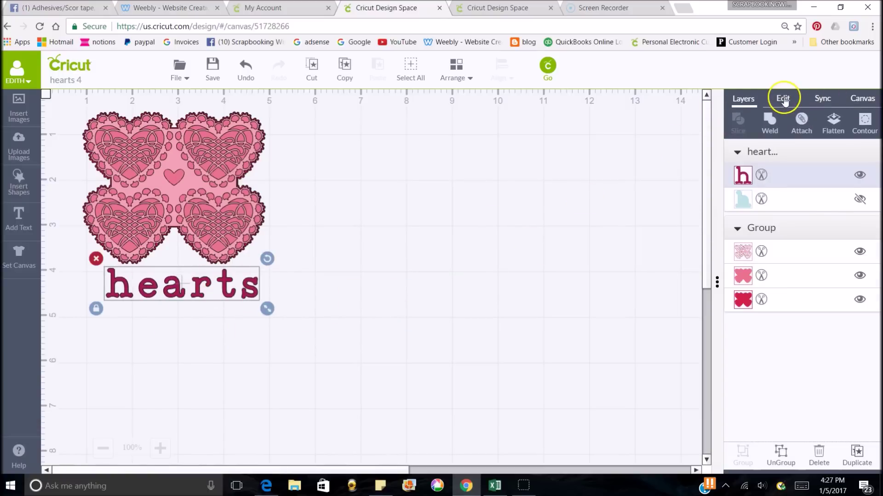
click(783, 101)
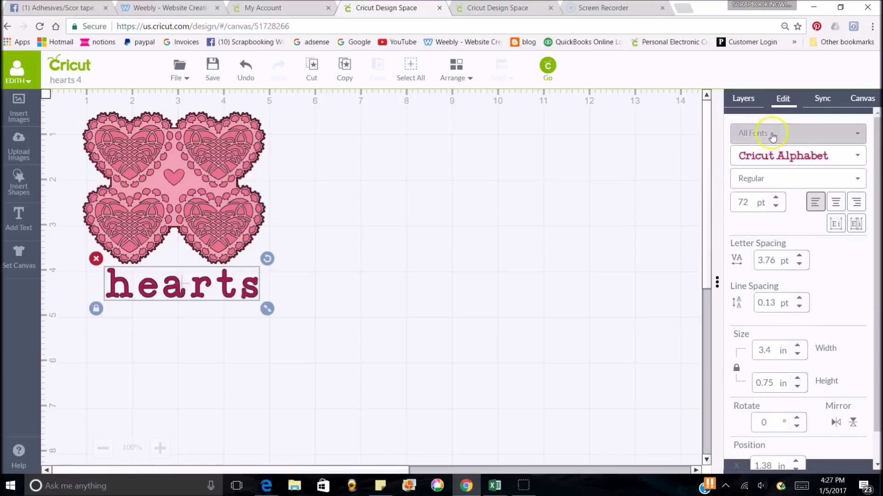
- Change the 'hearts' text font to Calligrapher and nudge it slightly left under the hearts
click(856, 134)
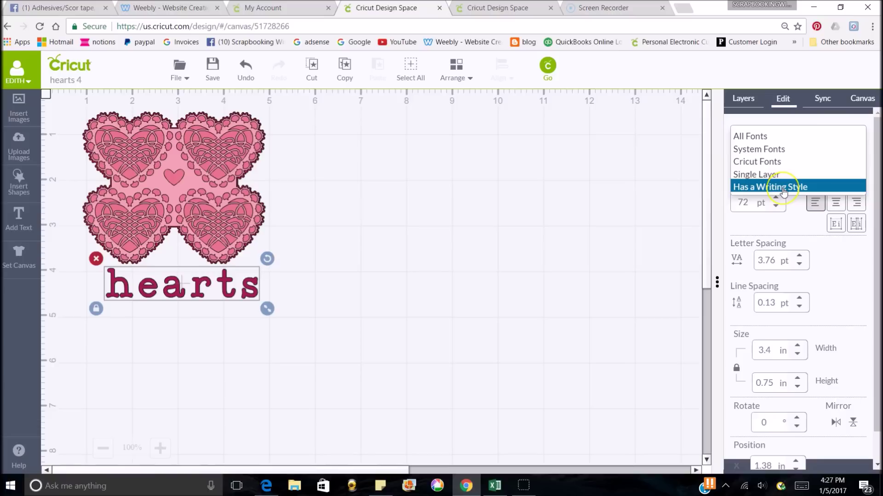
click(757, 137)
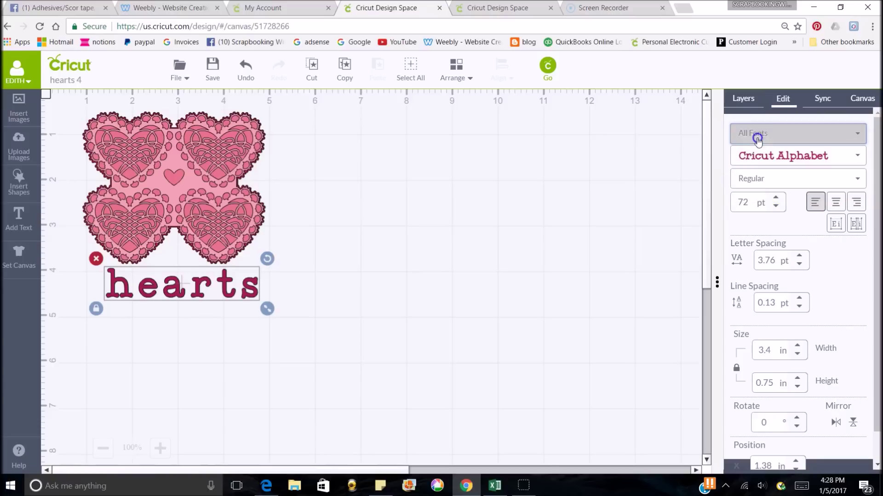
click(858, 158)
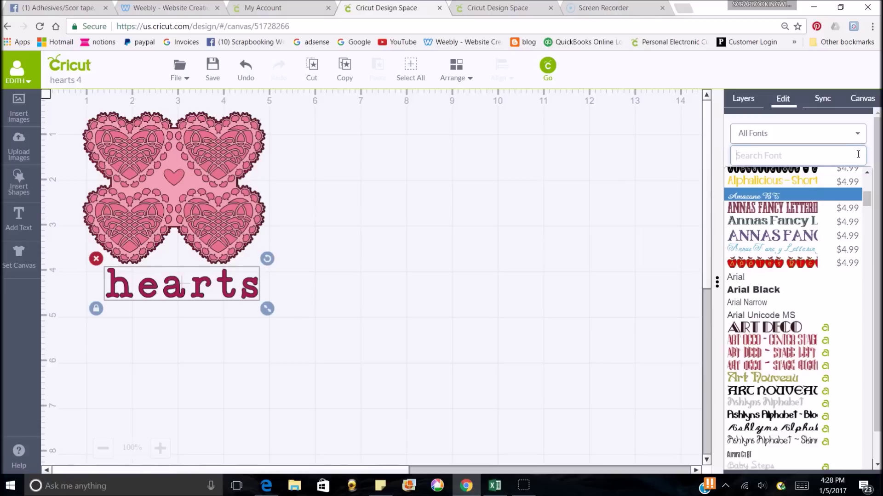
scroll(769, 337, down, 10)
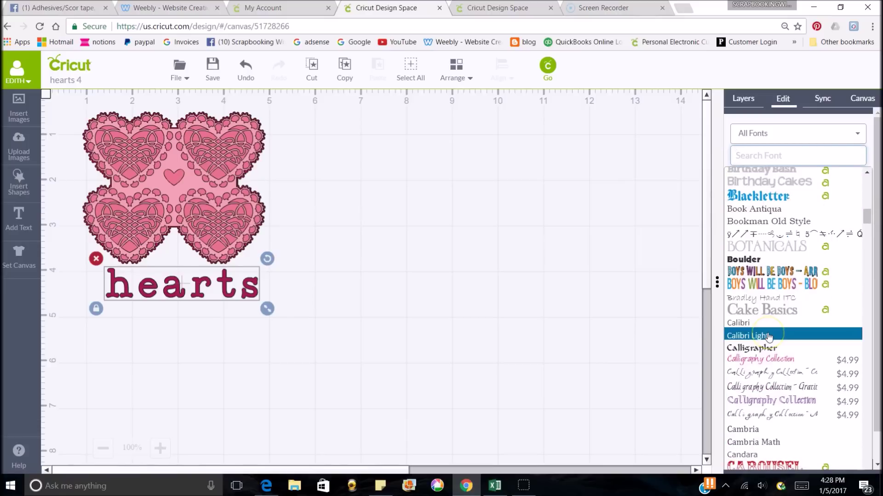
scroll(769, 310, down, 3)
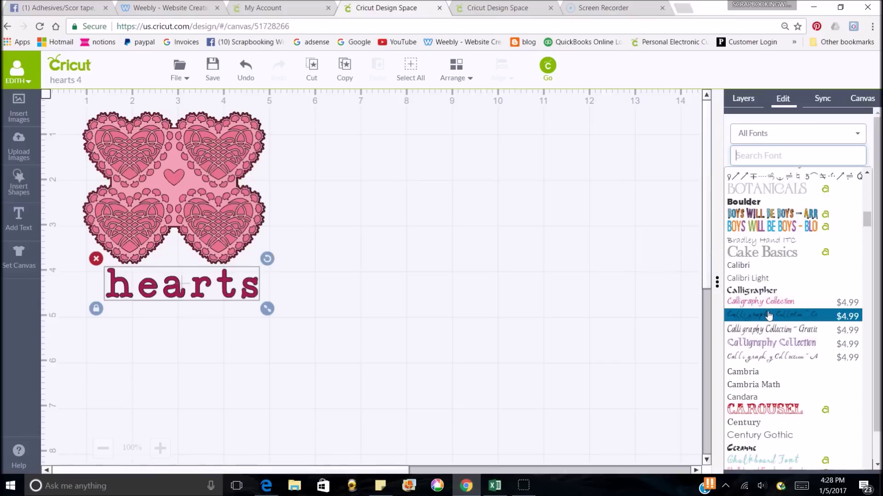
click(761, 292)
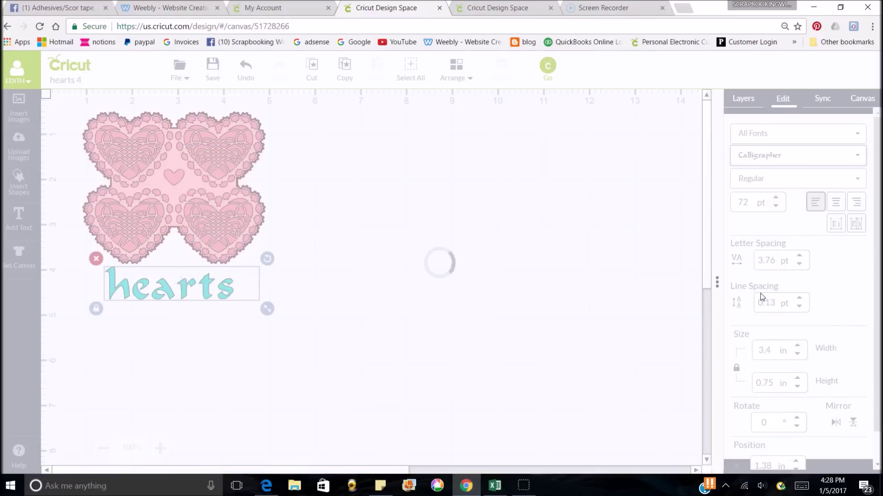
click(428, 326)
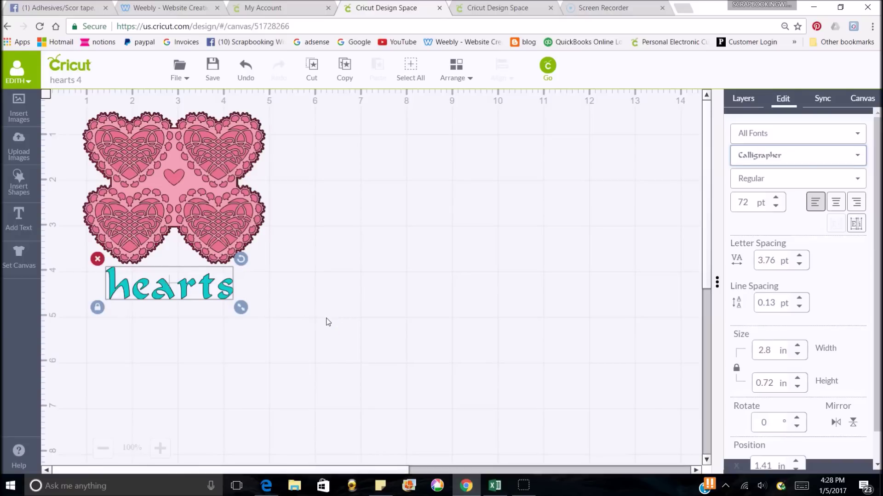
click(196, 322)
drag(180, 293, 171, 295)
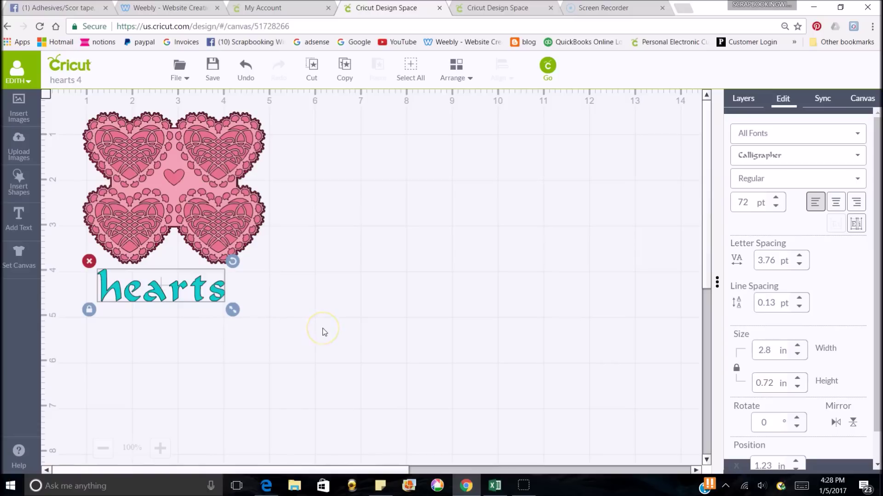
- Delete the 'hearts' text and then the lace hearts image, leaving the canvas empty
click(16, 272)
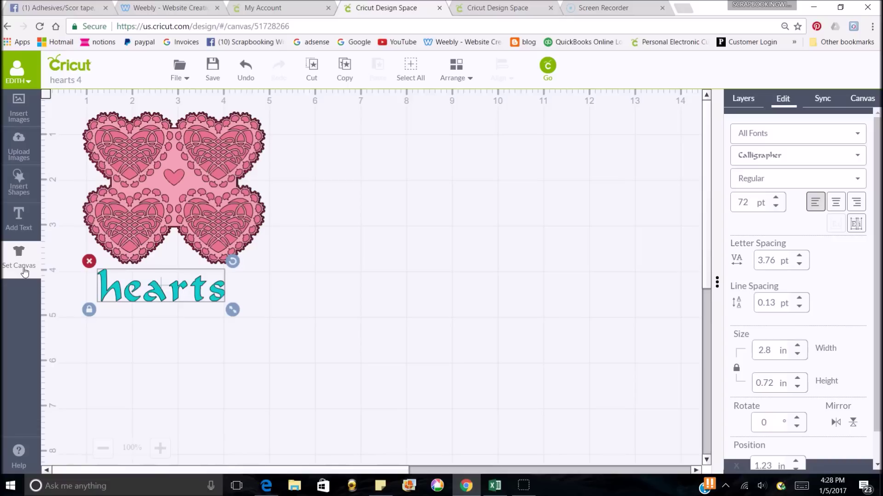
click(28, 279)
click(89, 262)
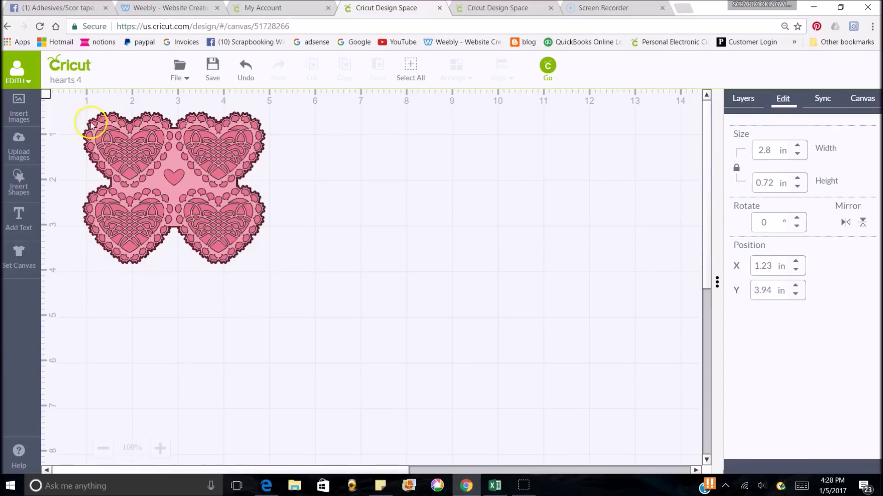
click(124, 148)
click(74, 104)
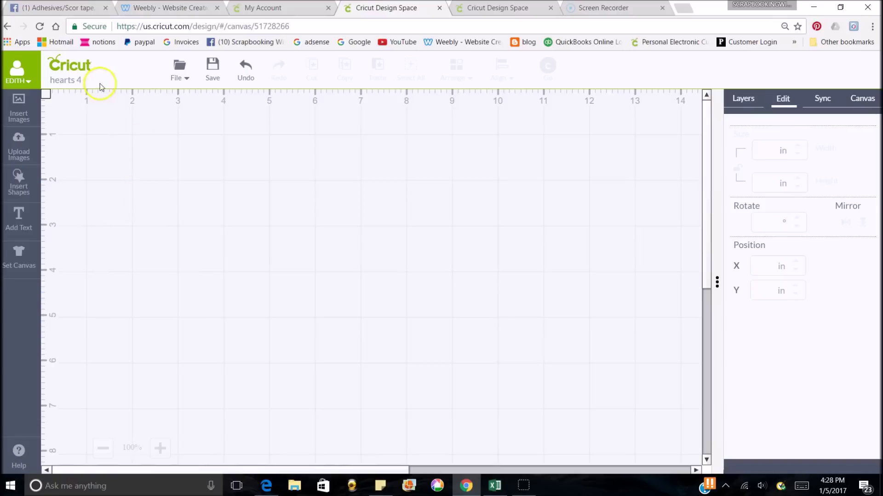
click(27, 83)
click(27, 83)
click(45, 95)
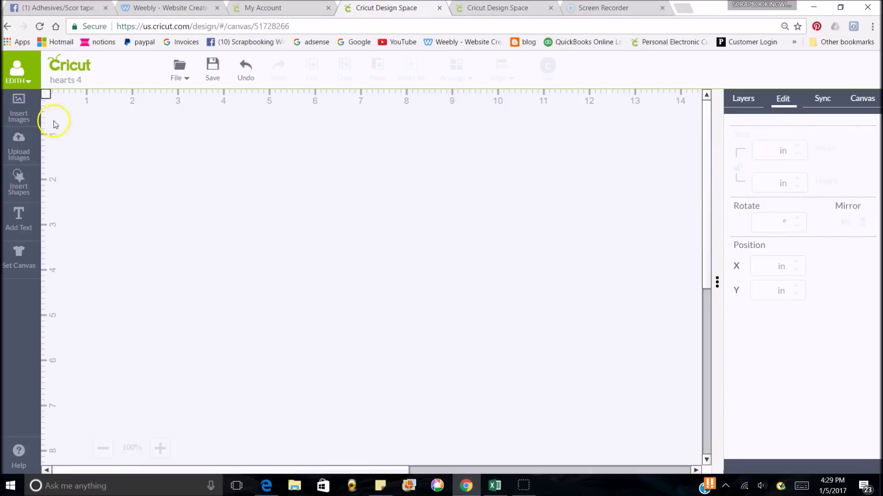
click(45, 95)
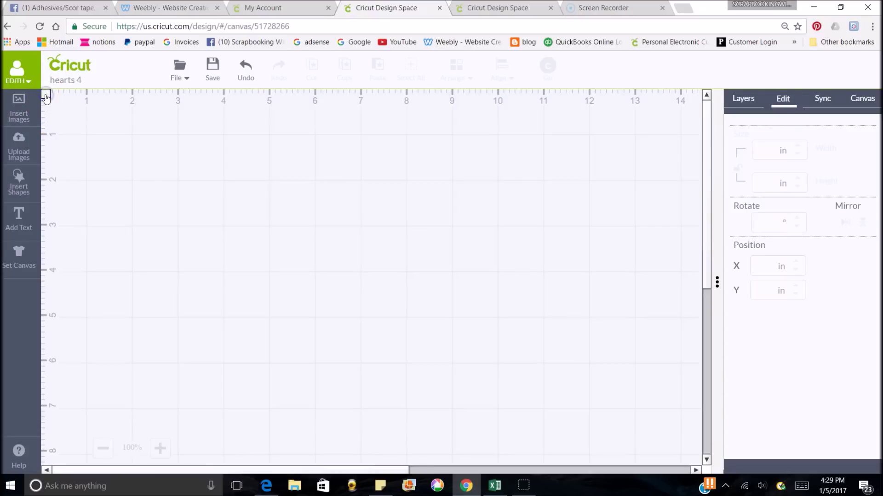